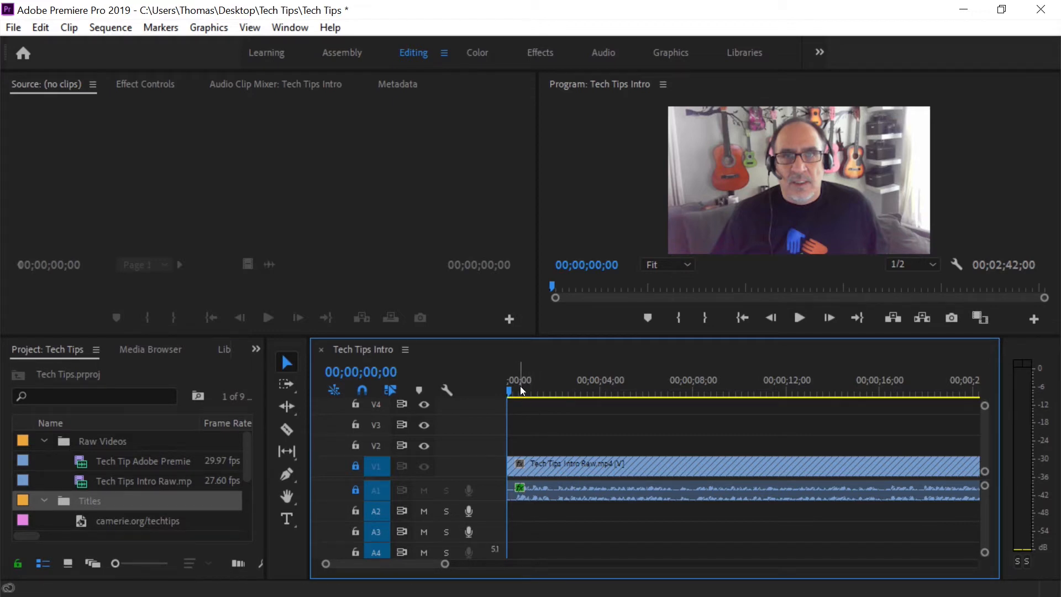
Create a new legacy title with the default video settings and name it with the presenter's first name.
{"action": "mouse_move", "coordinate": [512, 393]}
{"action": "left_mouse_down"}
{"action": "mouse_move", "coordinate": [531, 393]}
{"action": "mouse_move", "coordinate": [508, 393]}
{"action": "left_mouse_up"}
{"action": "left_click", "coordinate": [14, 29]}
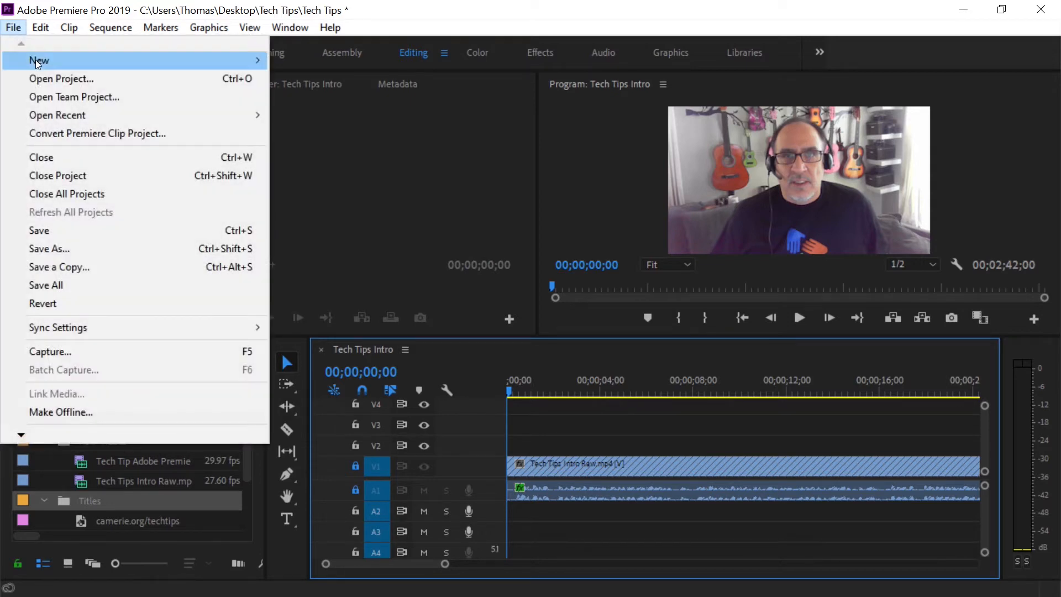
{"action": "mouse_move", "coordinate": [257, 59]}
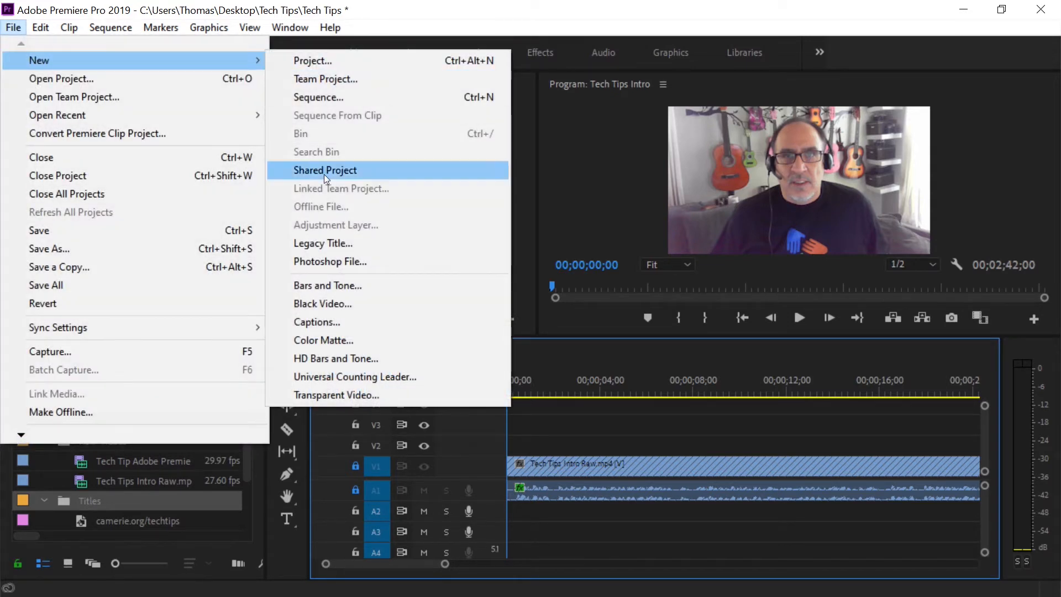
{"action": "left_click", "coordinate": [332, 244]}
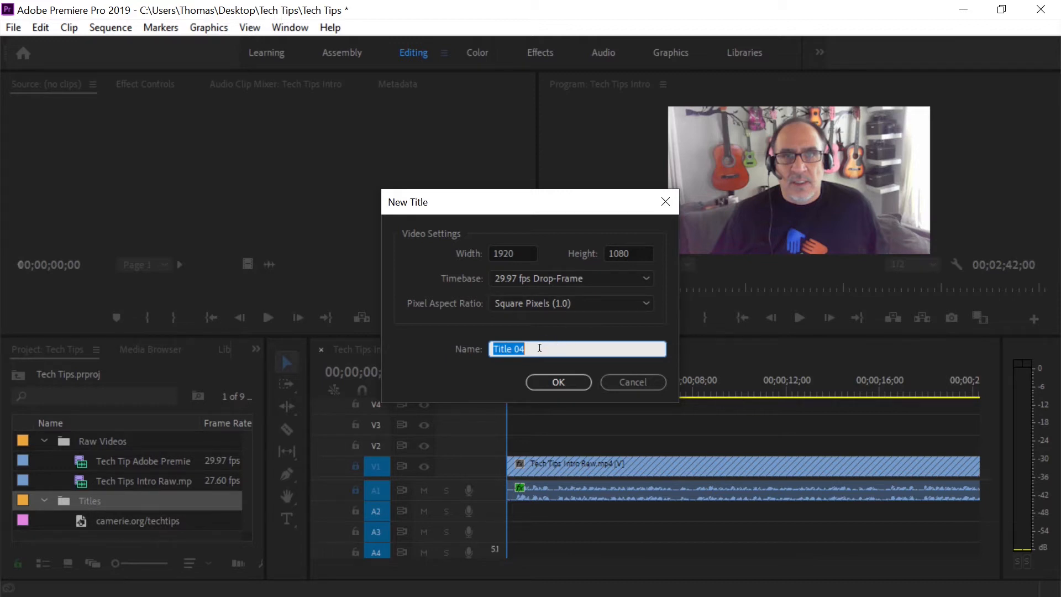
{"action": "type", "text": "Tom"}
{"action": "left_click", "coordinate": [559, 383]}
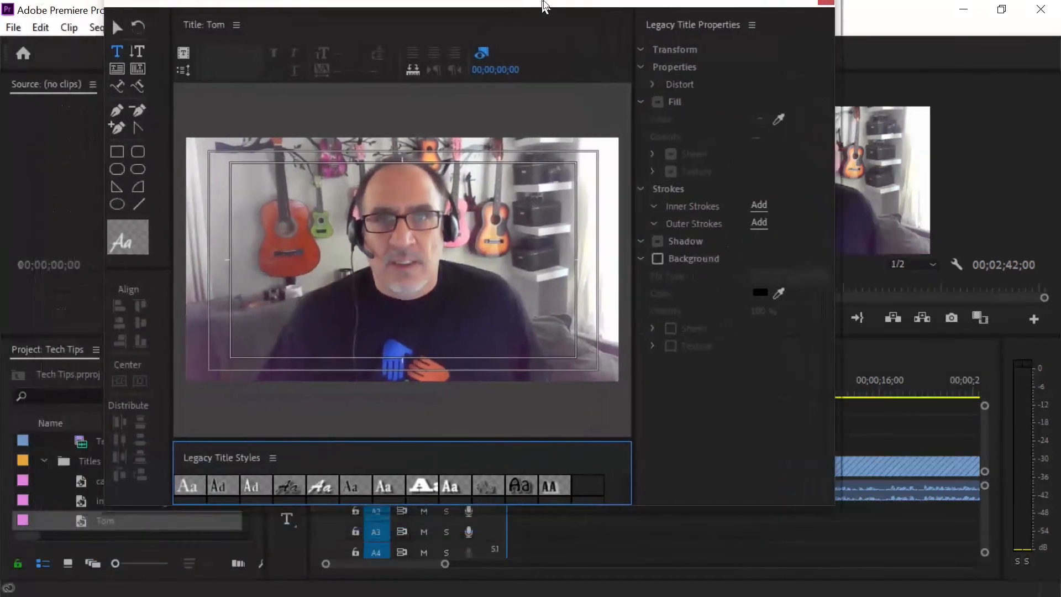
Shift the title editor window aside to uncover more of the timeline and move the playhead to 00;00;12;08.
{"action": "left_click_drag", "start_coordinate": [544, 5], "coordinate": [556, 12]}
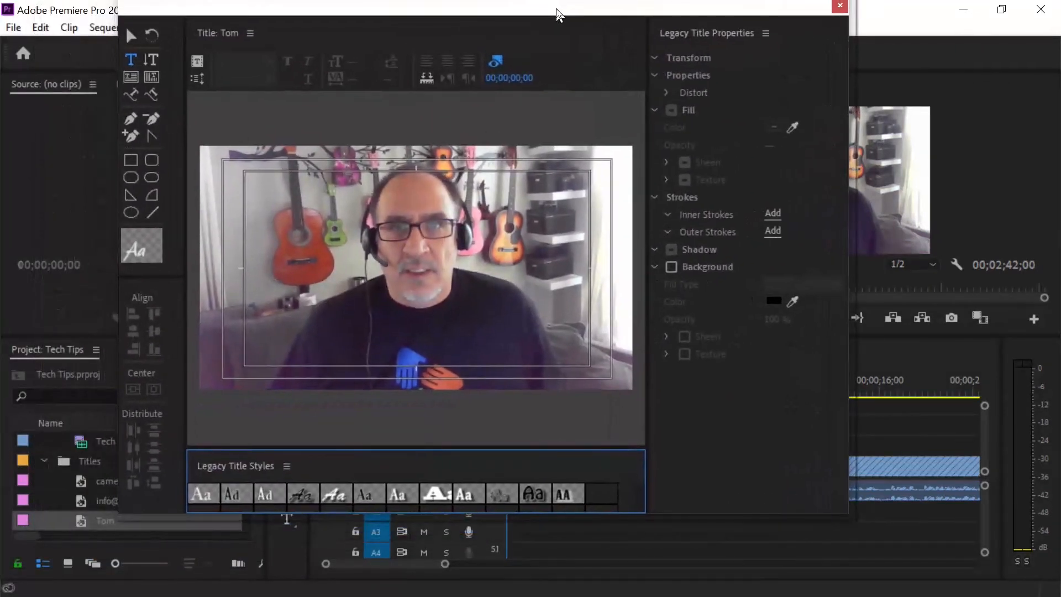
{"action": "left_click_drag", "start_coordinate": [569, 5], "coordinate": [497, 17]}
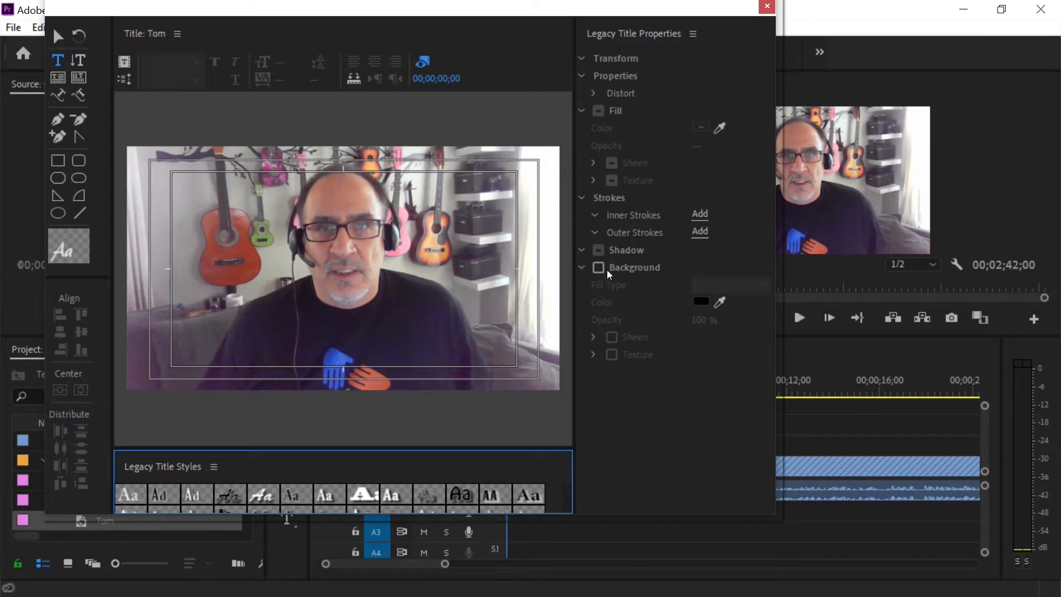
{"action": "left_click", "coordinate": [807, 390]}
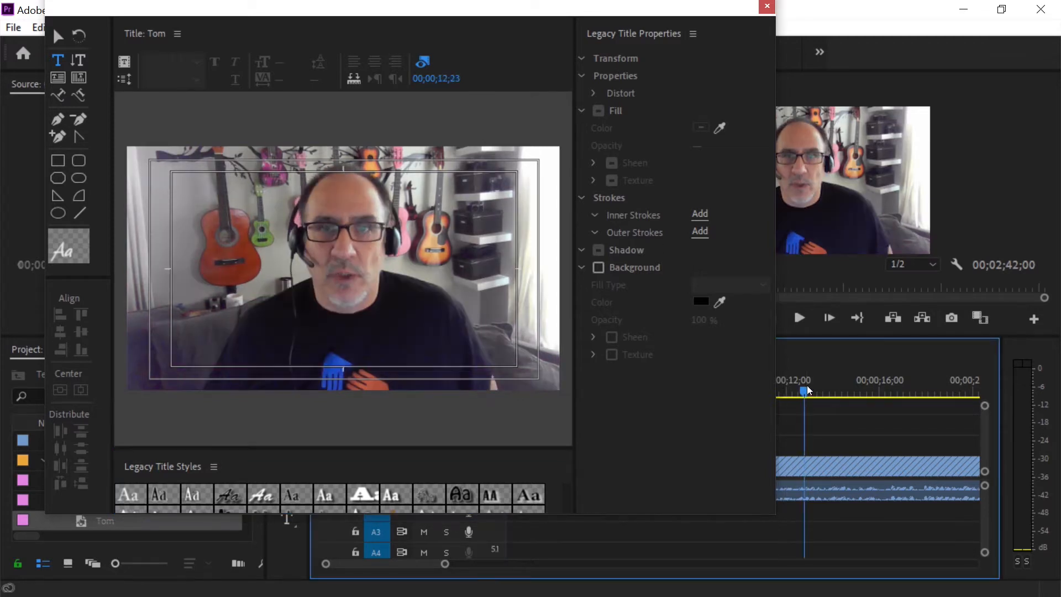
{"action": "left_click_drag", "start_coordinate": [807, 389], "coordinate": [796, 390]}
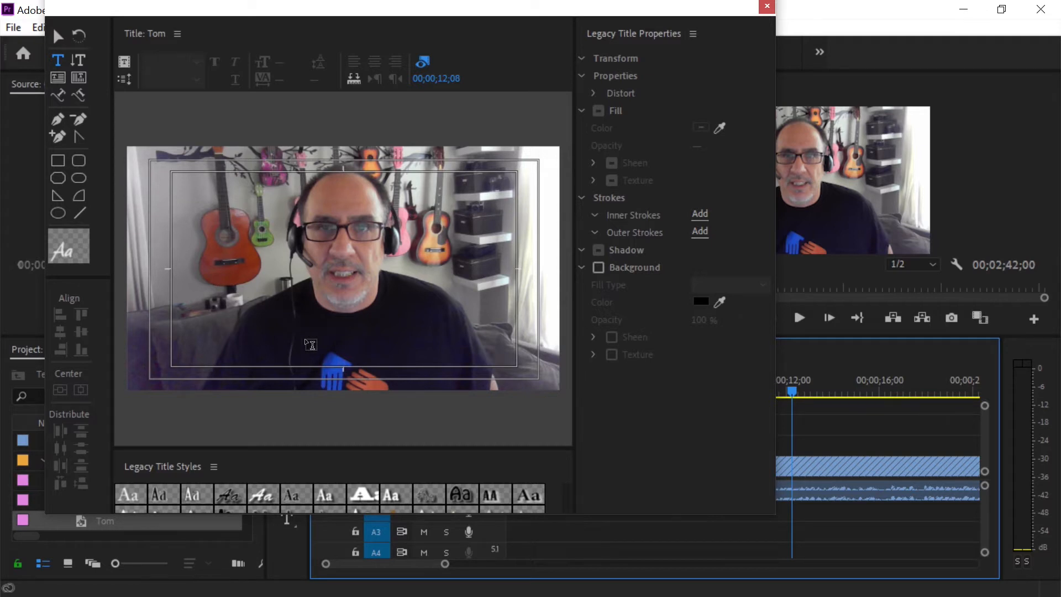
Add a text object with the presenter's full name over the lower chest area of the video frame.
{"action": "left_click", "coordinate": [65, 57]}
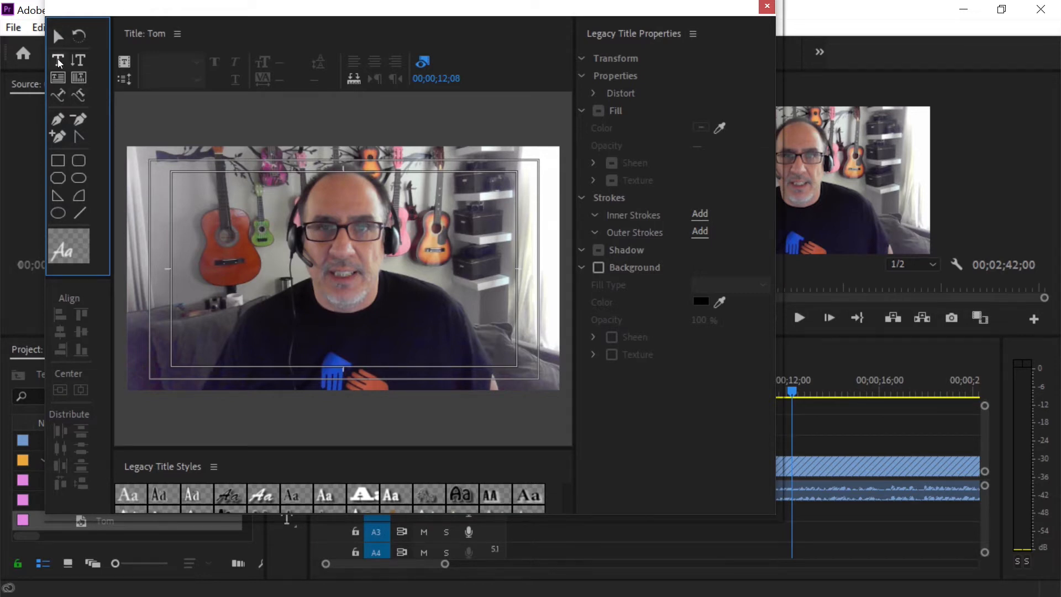
{"action": "left_click", "coordinate": [256, 334]}
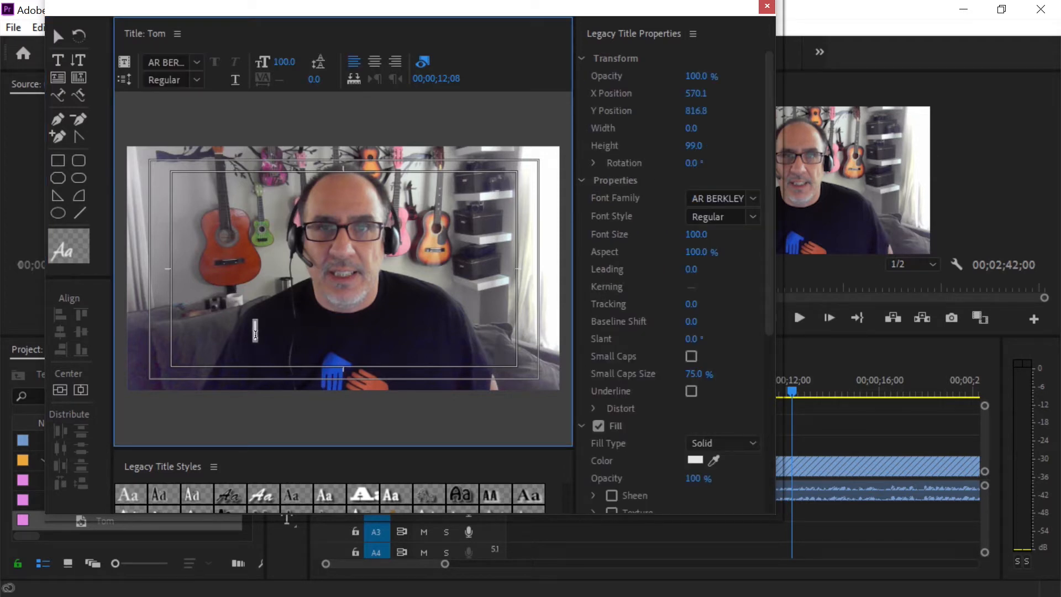
{"action": "type", "text": "Tom Balos"}
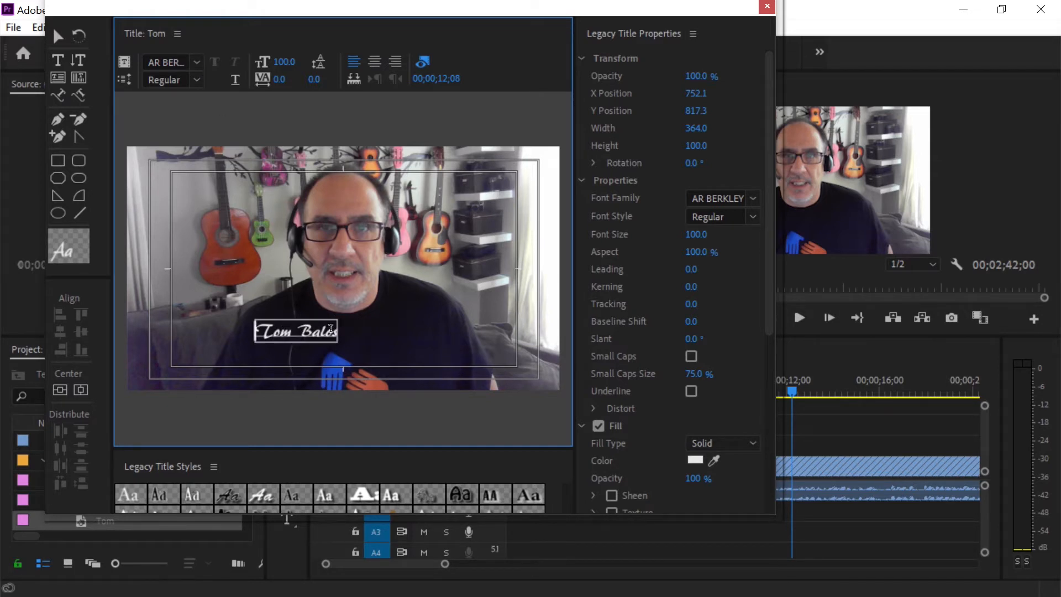
Set the name text's font to AR JULIAN and its font size to 150.
{"action": "left_click_drag", "start_coordinate": [331, 328], "coordinate": [338, 329]}
{"action": "left_click", "coordinate": [198, 64]}
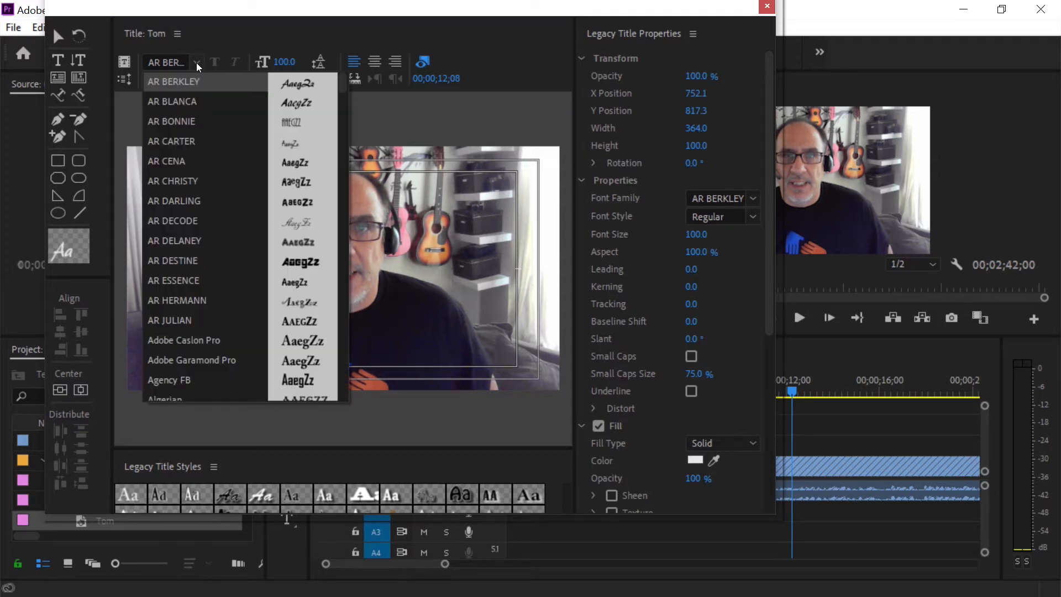
{"action": "left_click", "coordinate": [197, 325]}
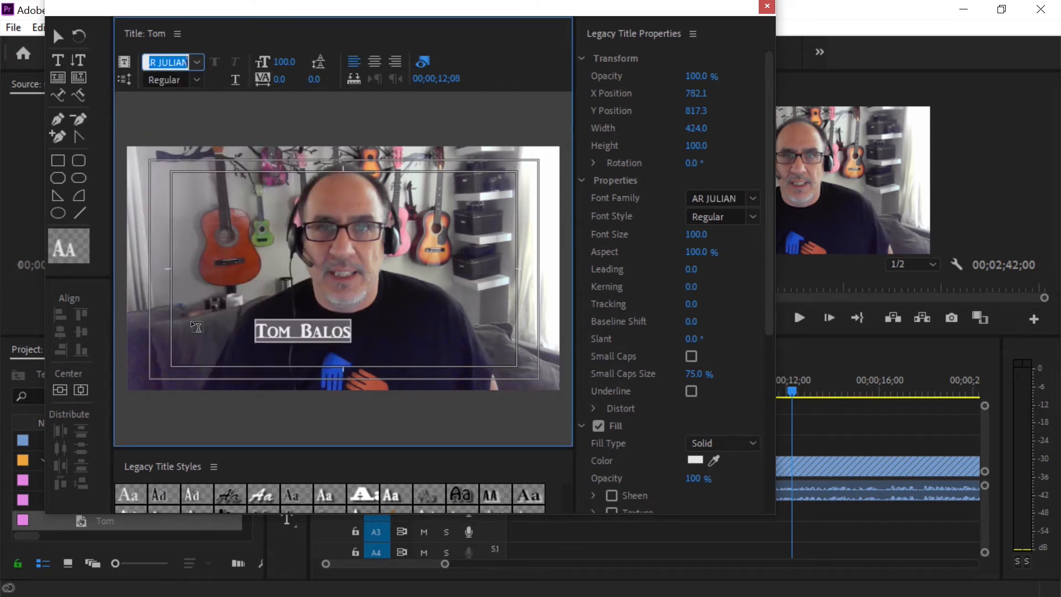
{"action": "left_click", "coordinate": [288, 62]}
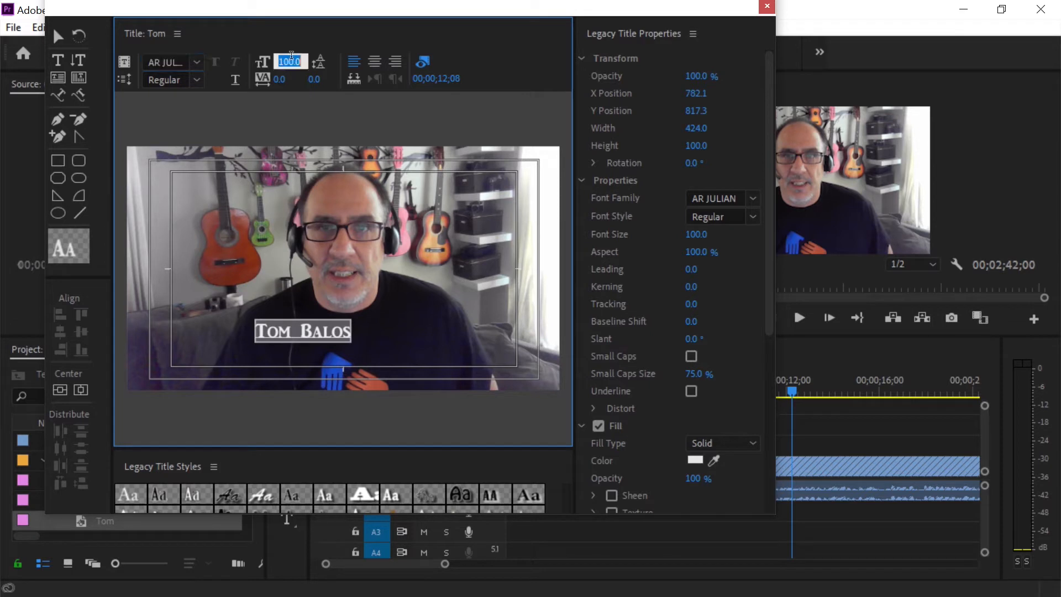
{"action": "type", "text": "150"}
{"action": "key", "text": "Return"}
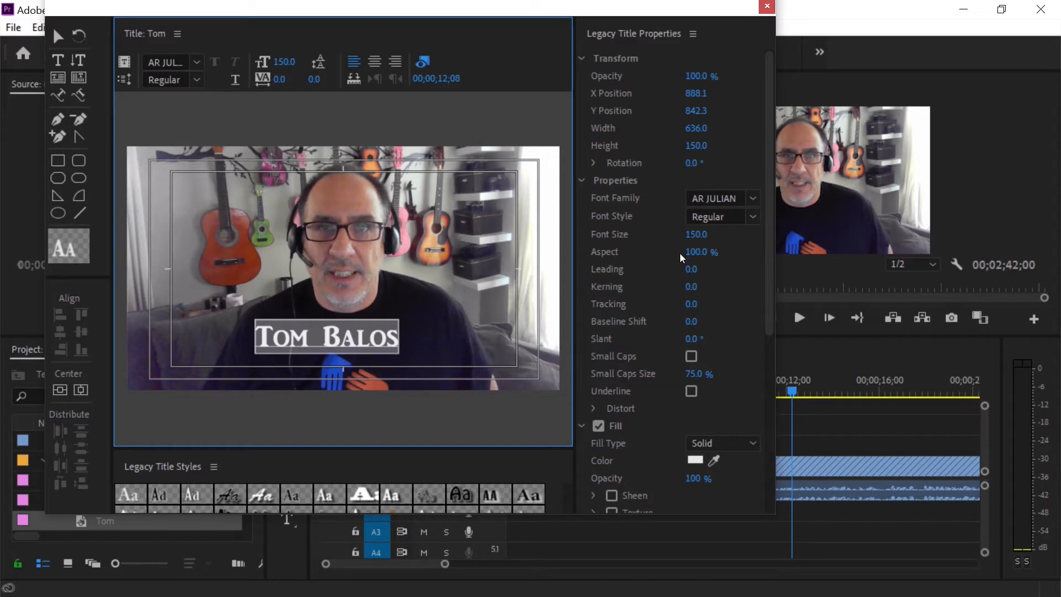
Set the solid fill color of the name text to blue 3535DA.
{"action": "left_click_drag", "start_coordinate": [768, 317], "coordinate": [770, 421]}
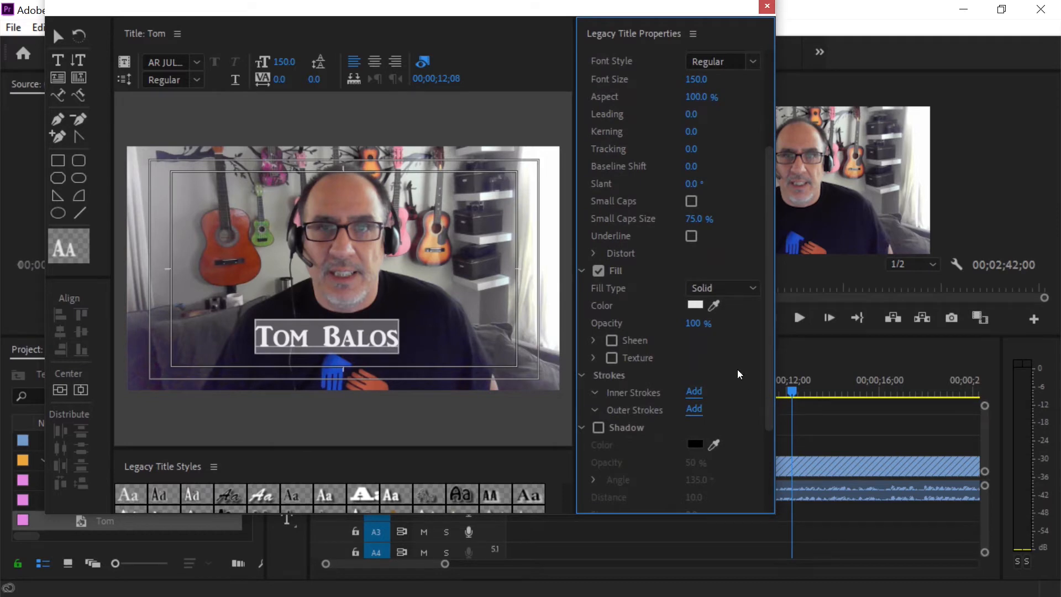
{"action": "left_click", "coordinate": [696, 305]}
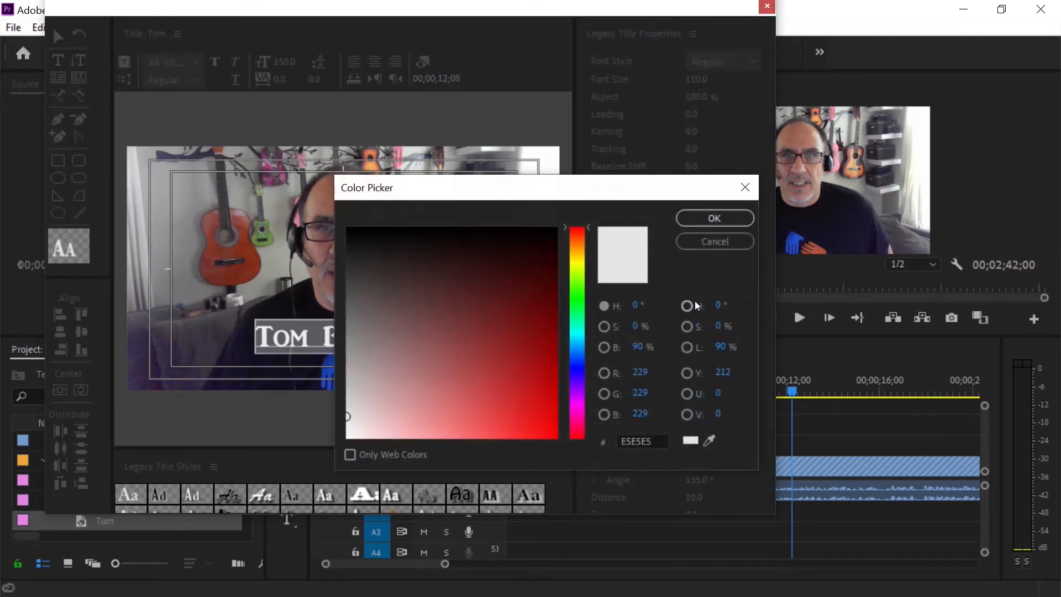
{"action": "left_click", "coordinate": [580, 369]}
{"action": "mouse_move", "coordinate": [544, 381]}
{"action": "left_mouse_down"}
{"action": "mouse_move", "coordinate": [511, 284]}
{"action": "mouse_move", "coordinate": [530, 321]}
{"action": "mouse_move", "coordinate": [485, 400]}
{"action": "mouse_move", "coordinate": [469, 403]}
{"action": "mouse_move", "coordinate": [504, 407]}
{"action": "left_mouse_up"}
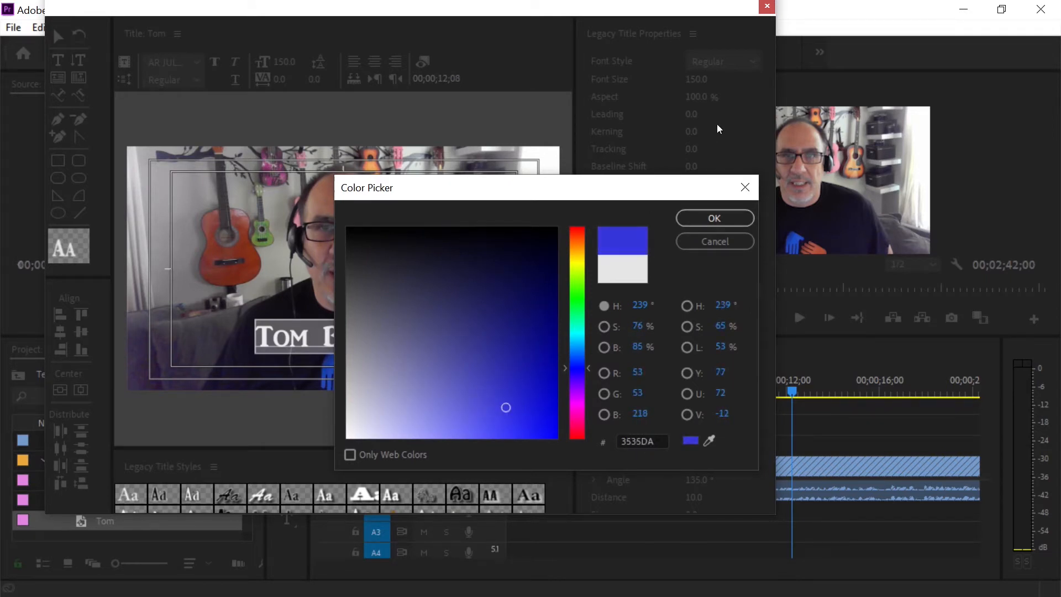
{"action": "left_click", "coordinate": [714, 219]}
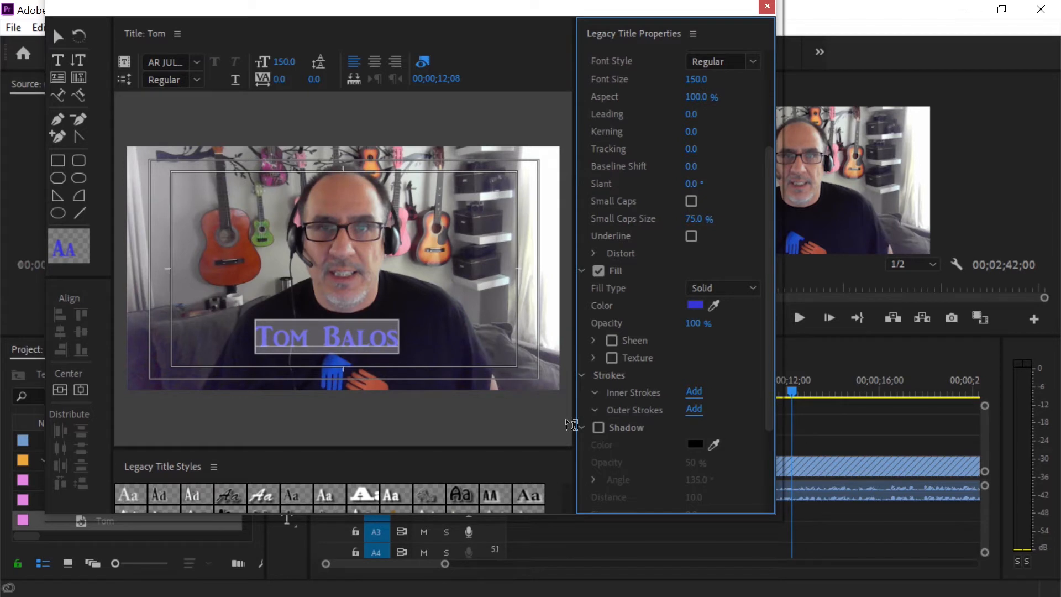
Enlarge the title styles area, apply the slanted gold Hobo Std style to the name text, and change its font to Good Times.
{"action": "left_click_drag", "start_coordinate": [544, 450], "coordinate": [542, 339]}
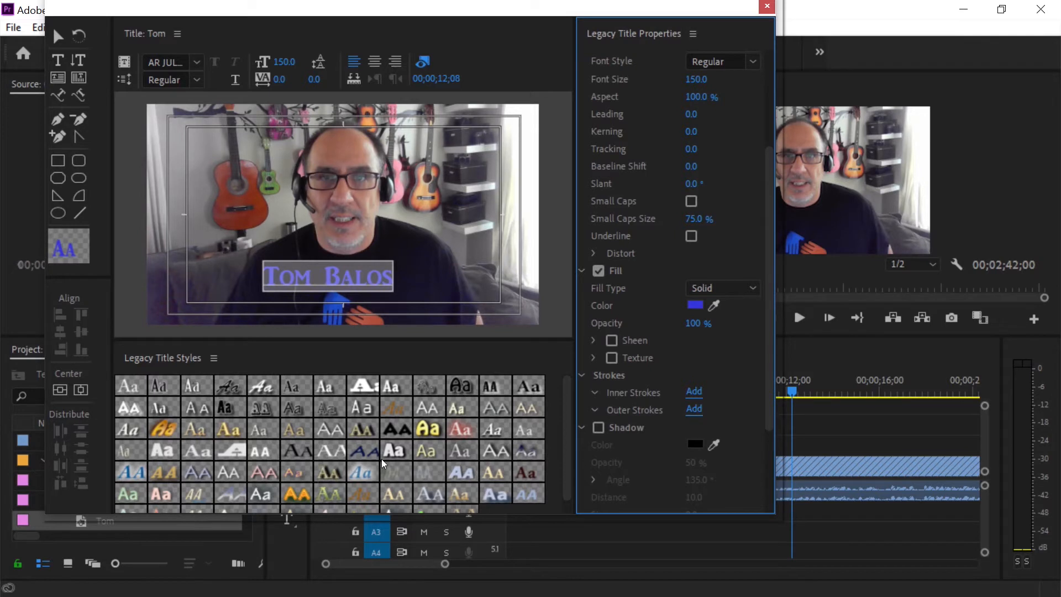
{"action": "left_click", "coordinate": [165, 431]}
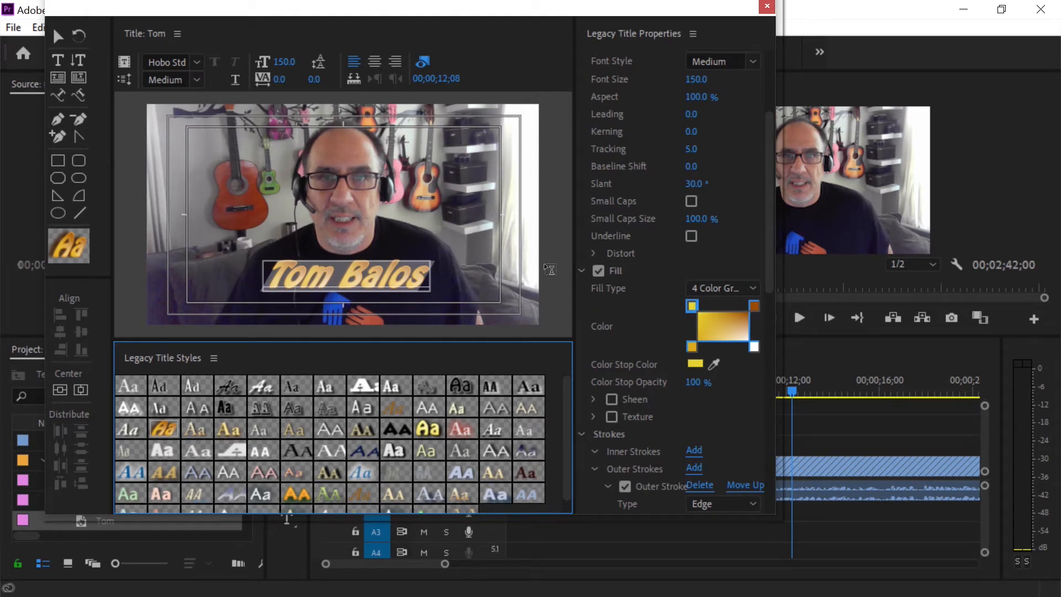
{"action": "left_click", "coordinate": [197, 65]}
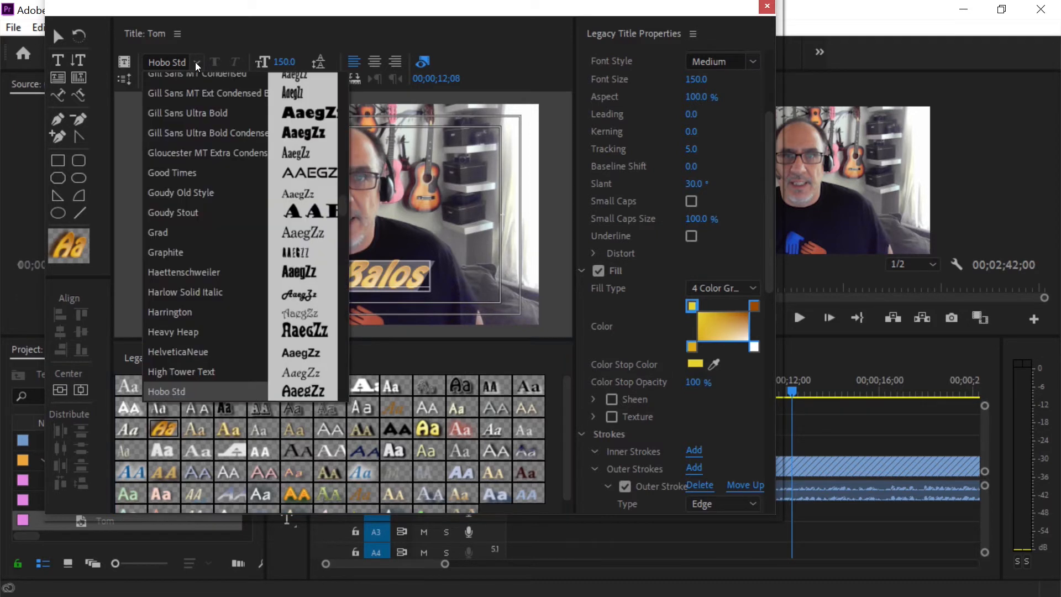
{"action": "left_click", "coordinate": [193, 332]}
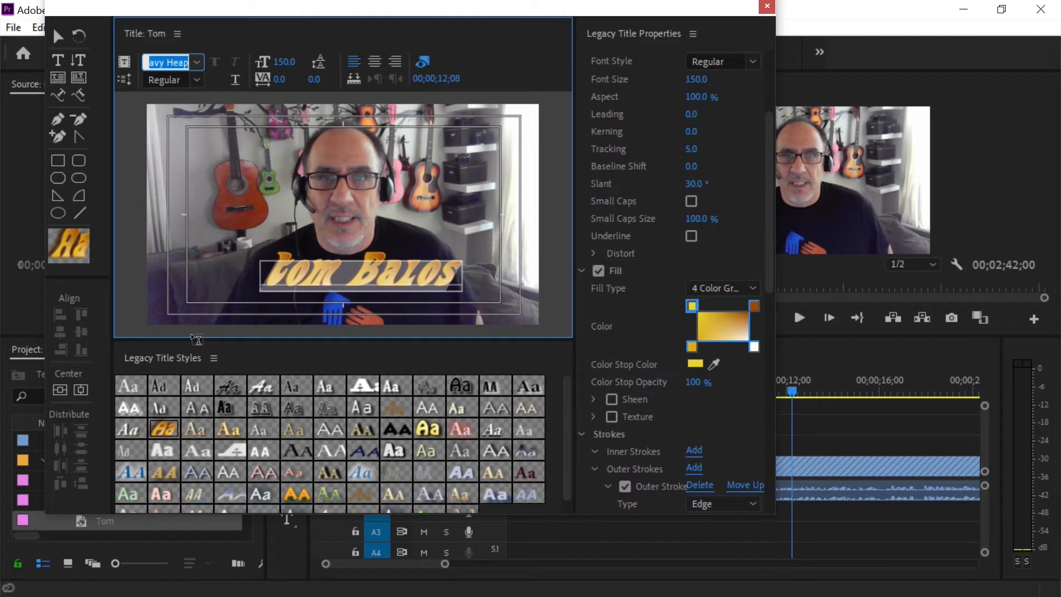
{"action": "left_click", "coordinate": [198, 64]}
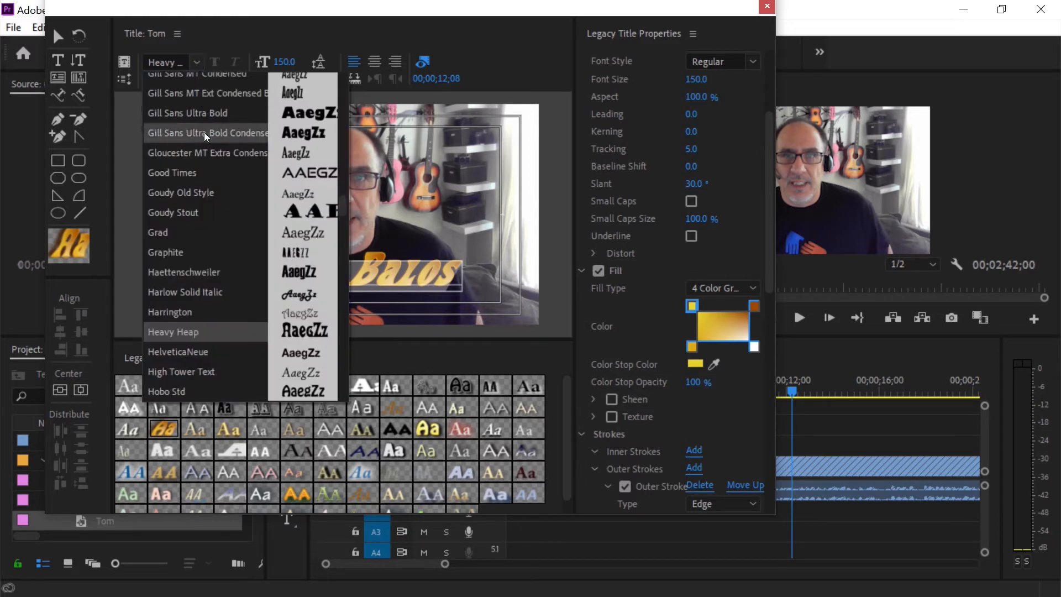
{"action": "left_click", "coordinate": [196, 173]}
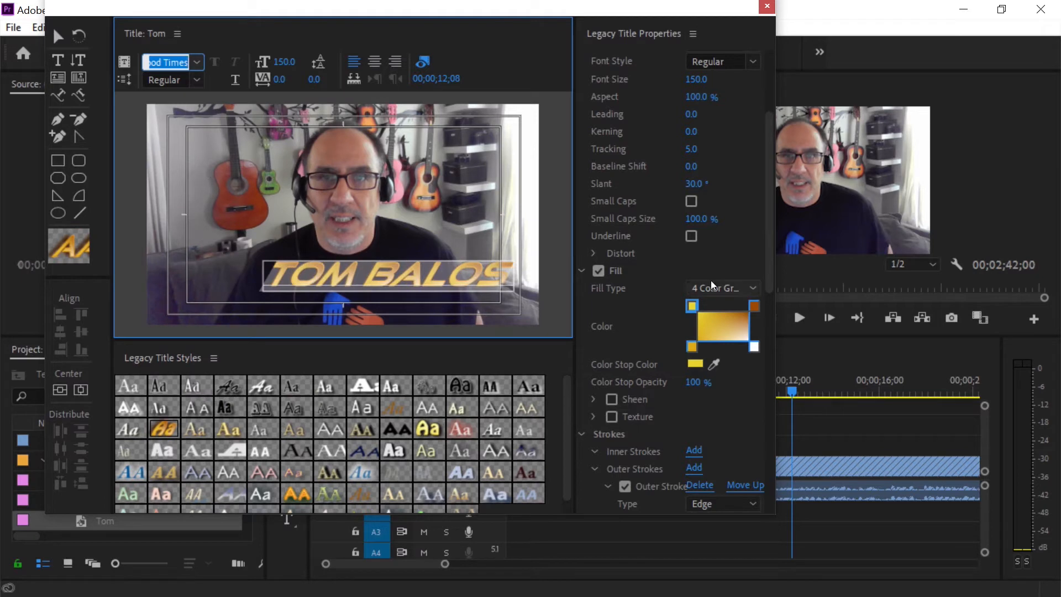
Change the upper-left color stop of the name text's four-color gradient fill to blue 2F81E6.
{"action": "left_click", "coordinate": [694, 310]}
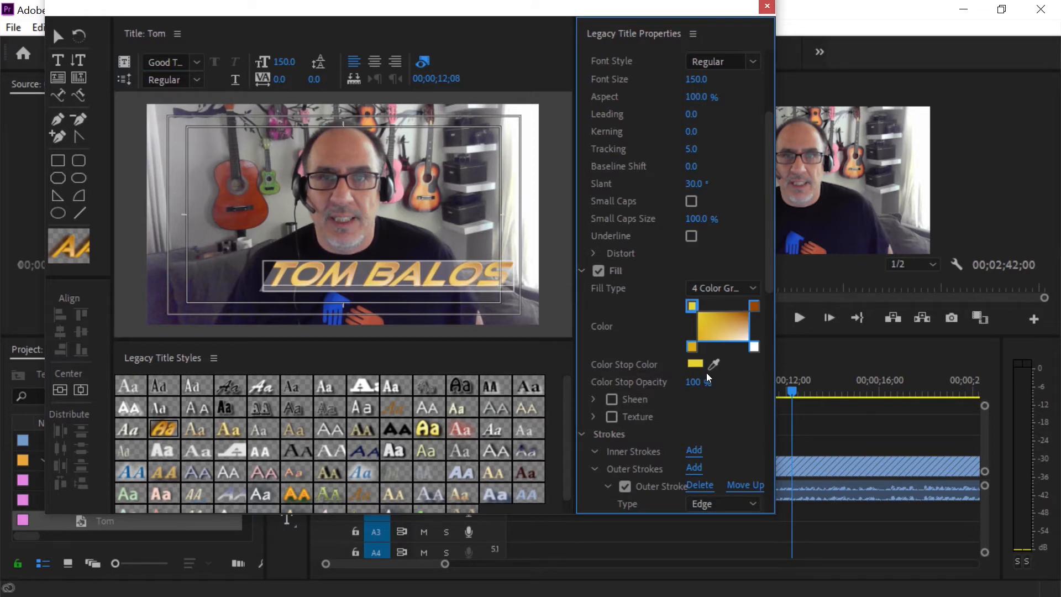
{"action": "left_click", "coordinate": [695, 365]}
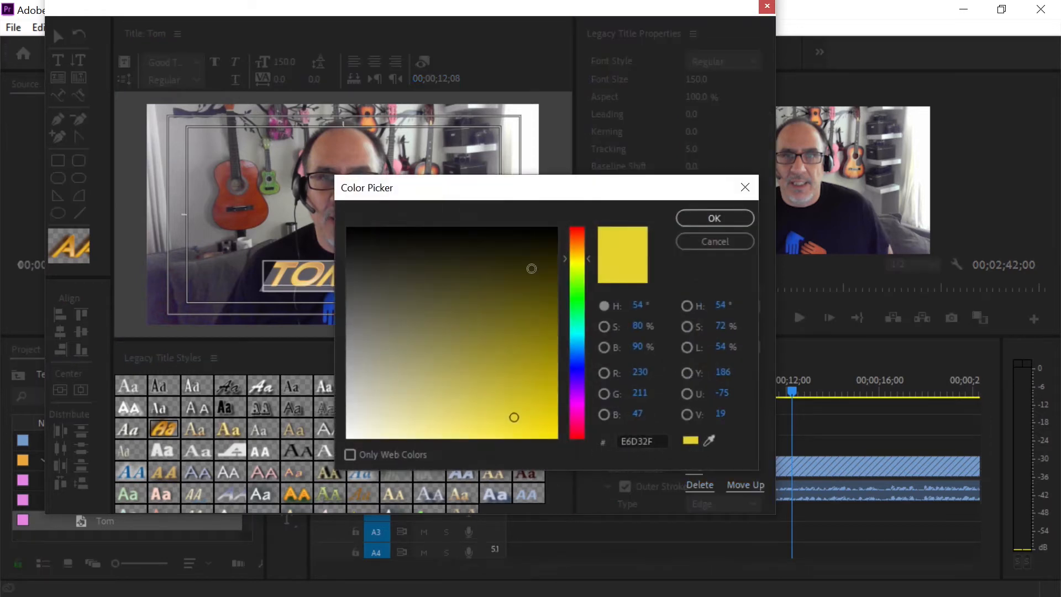
{"action": "left_click", "coordinate": [586, 352]}
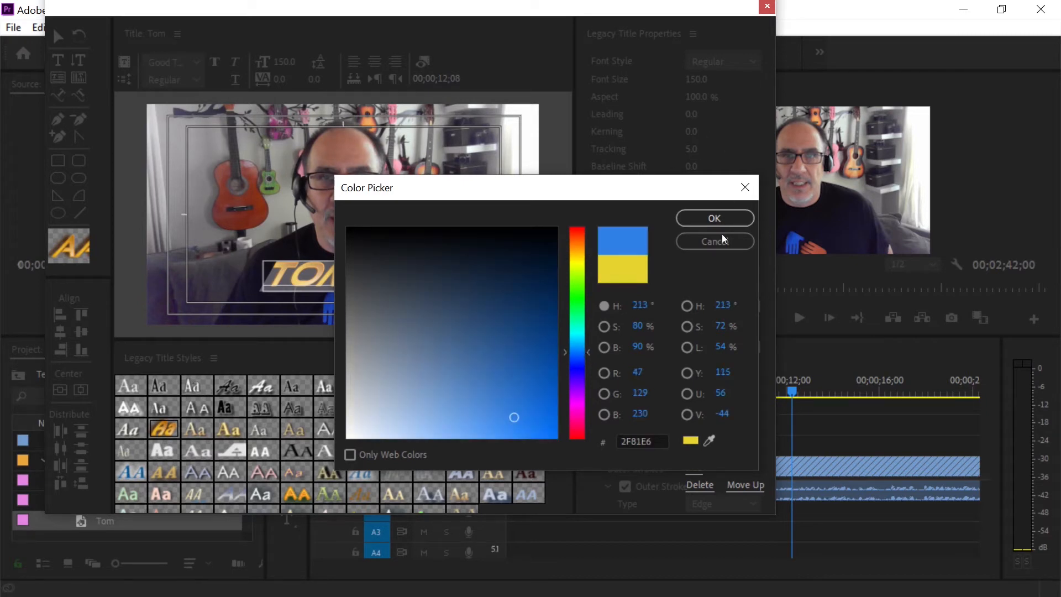
{"action": "left_click", "coordinate": [713, 219]}
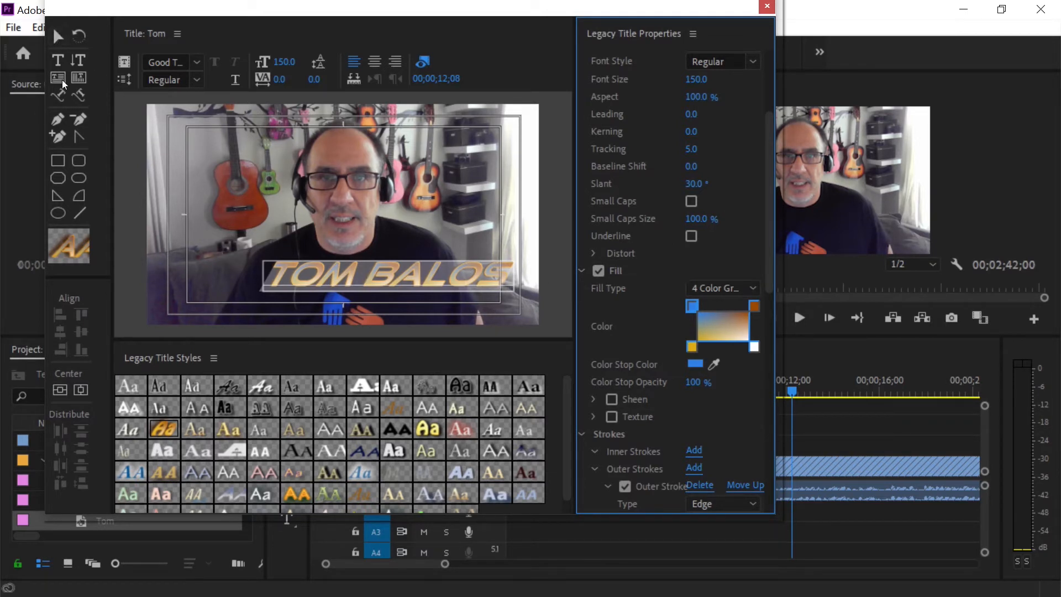
Position the name text in the lower part of the frame, inside the inner safe margin, and center it horizontally.
{"action": "left_click", "coordinate": [58, 37]}
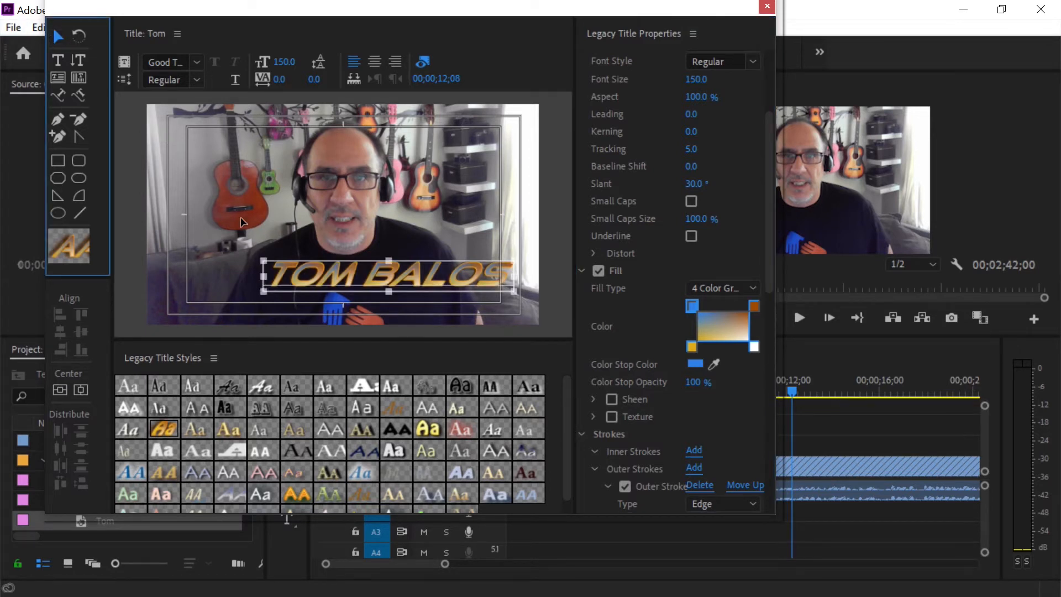
{"action": "left_click", "coordinate": [350, 276]}
{"action": "left_click_drag", "start_coordinate": [351, 276], "coordinate": [320, 278]}
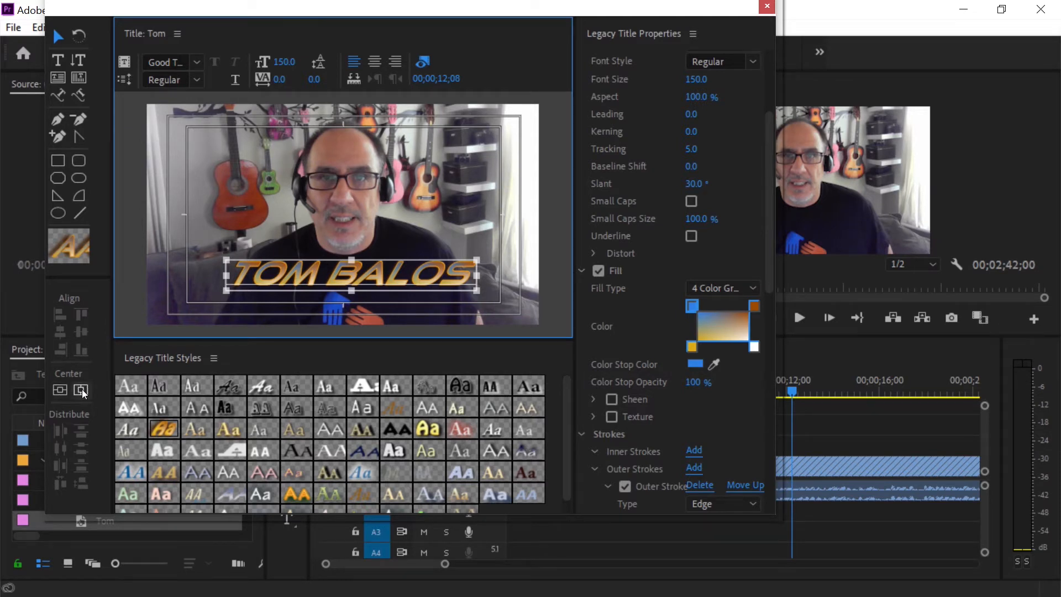
{"action": "left_click", "coordinate": [63, 391]}
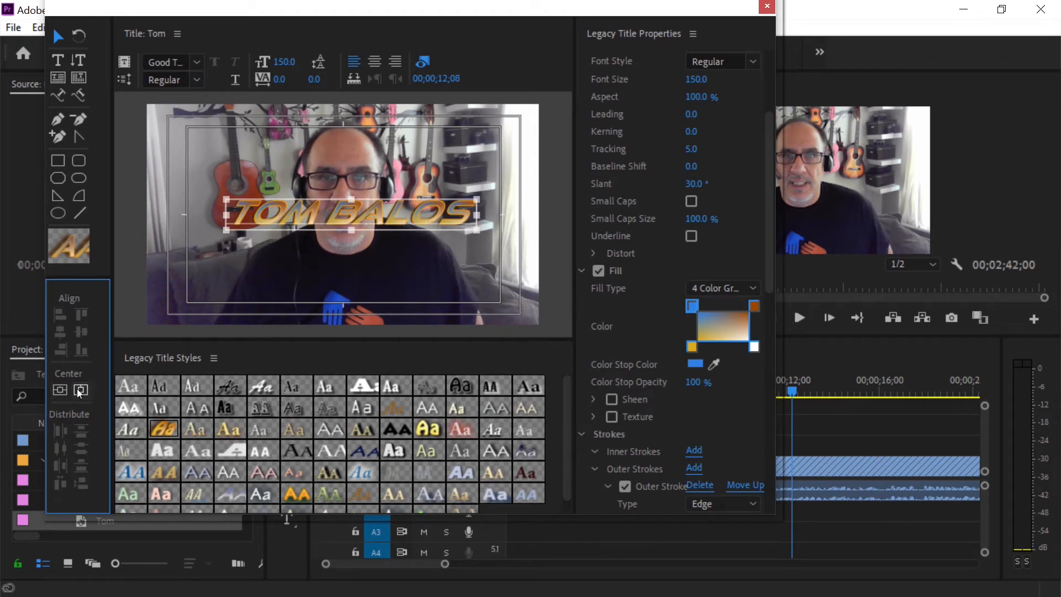
{"action": "left_click", "coordinate": [80, 390]}
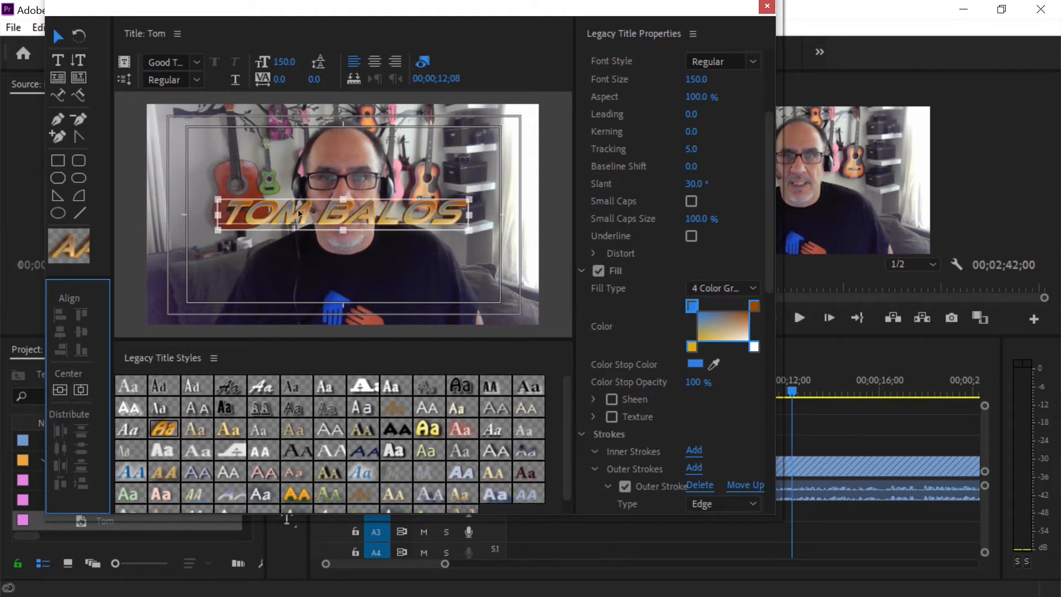
{"action": "left_click_drag", "start_coordinate": [303, 212], "coordinate": [303, 279]}
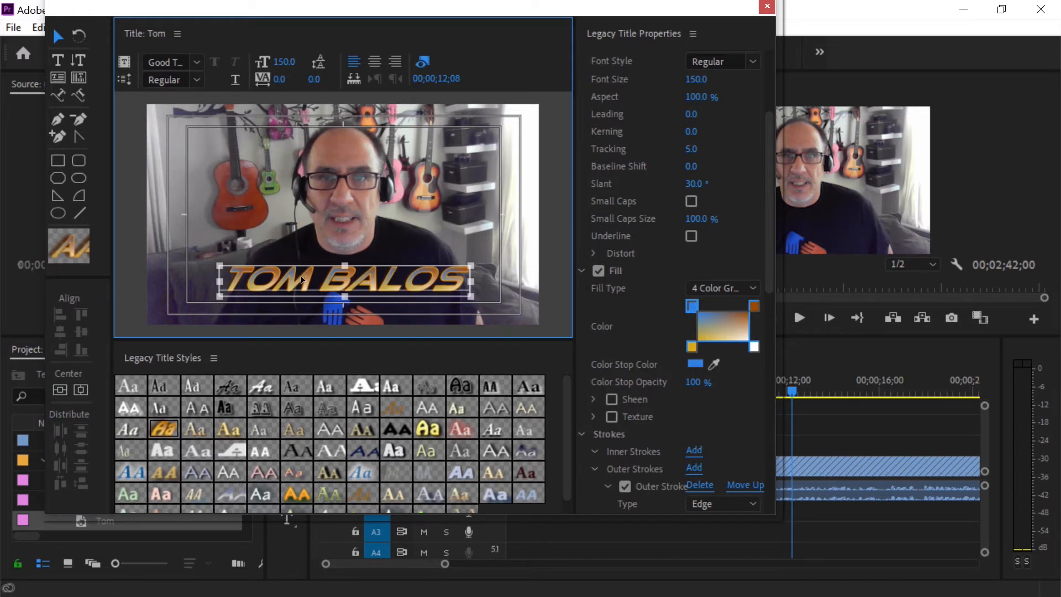
{"action": "left_click", "coordinate": [81, 393]}
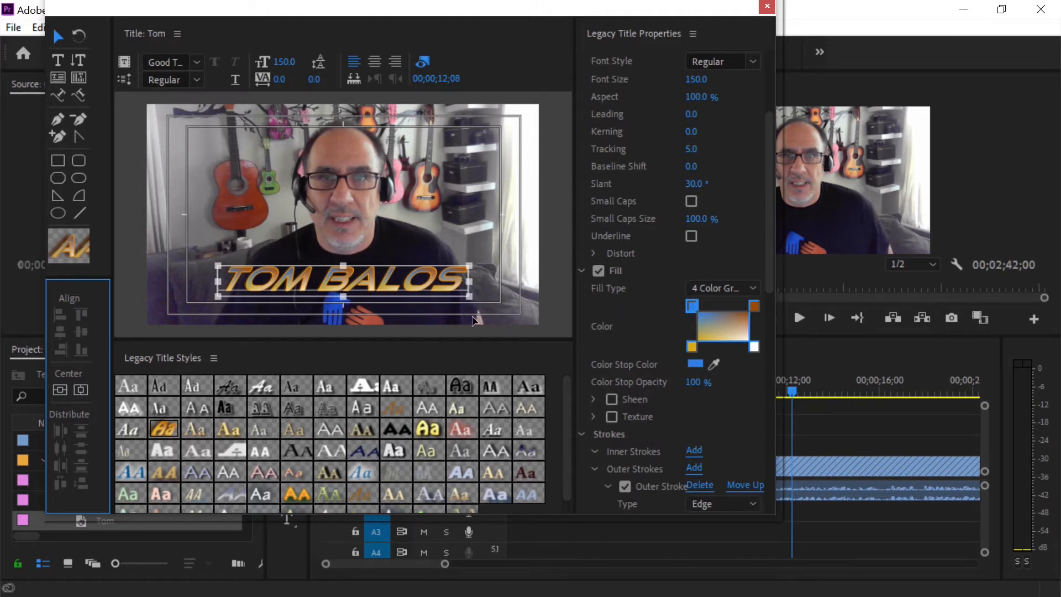
Apply the black Hobo Std style with a white outline to the name text, center-align it, and move it to the lower middle of the frame.
{"action": "left_click", "coordinate": [462, 391]}
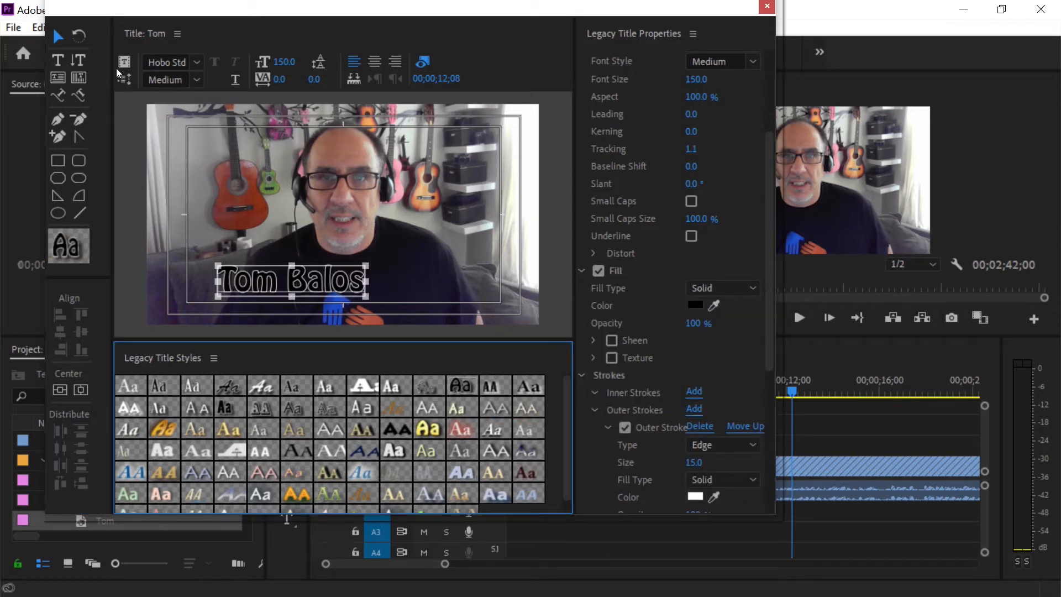
{"action": "left_click", "coordinate": [375, 62]}
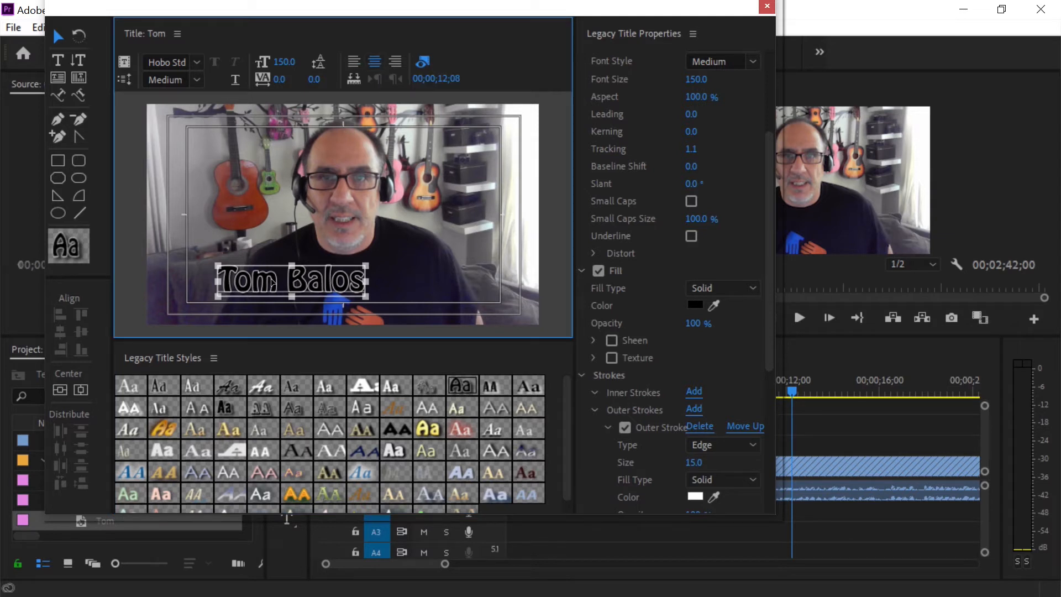
{"action": "left_click_drag", "start_coordinate": [271, 282], "coordinate": [325, 284]}
Draw a rectangle about 890 by 212 over the upper part of the name text and set its shadow color to red E11616.
{"action": "left_click", "coordinate": [58, 160]}
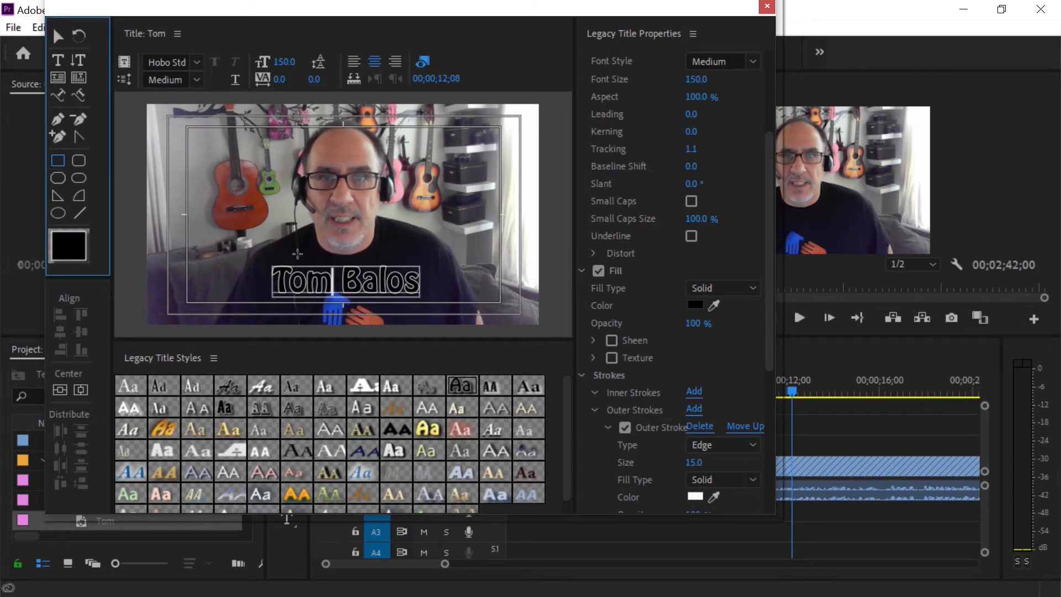
{"action": "left_click_drag", "start_coordinate": [257, 235], "coordinate": [440, 279]}
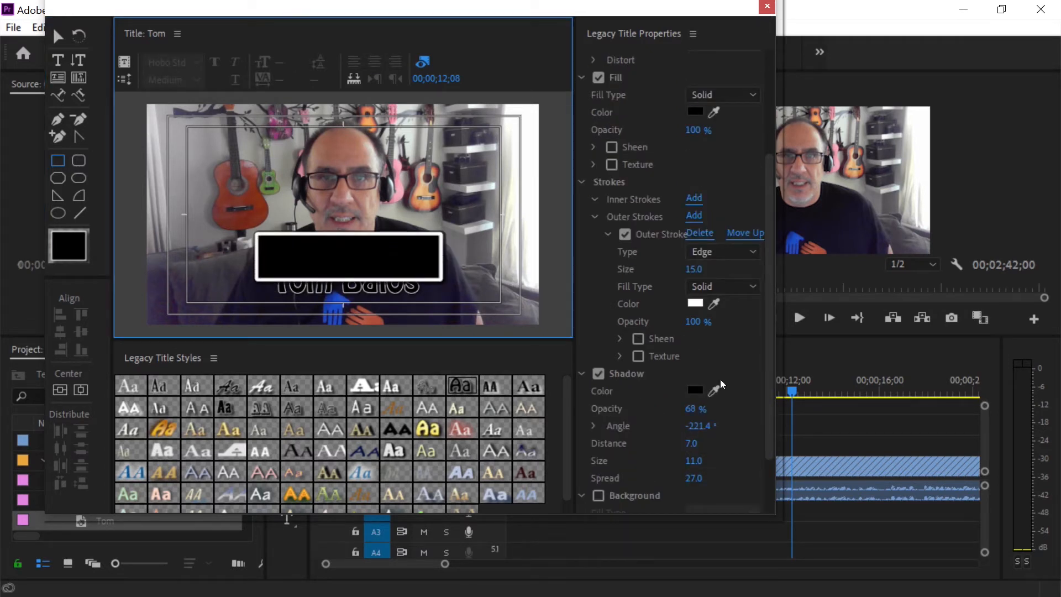
{"action": "left_click", "coordinate": [695, 390]}
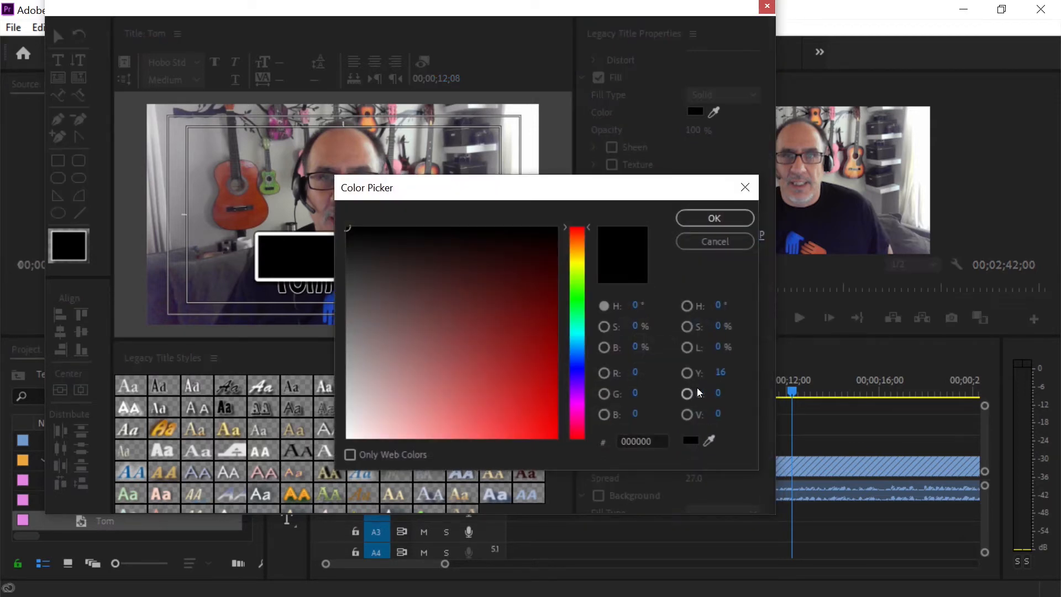
{"action": "left_click", "coordinate": [536, 413]}
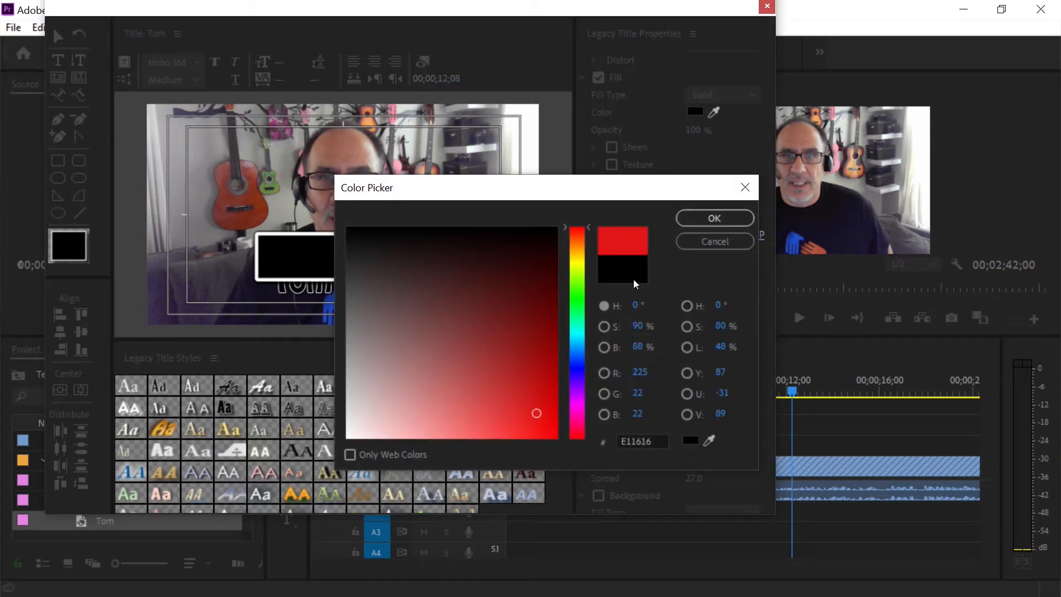
{"action": "left_click", "coordinate": [705, 220]}
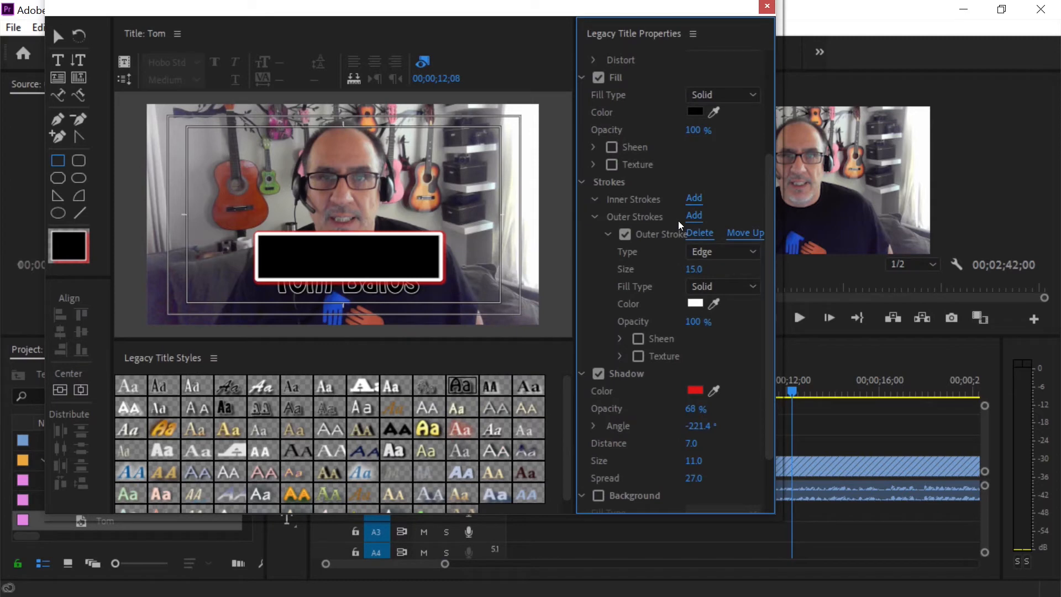
Set the rectangle's solid fill color to dark red 620C0C.
{"action": "left_click_drag", "start_coordinate": [769, 322], "coordinate": [766, 268]}
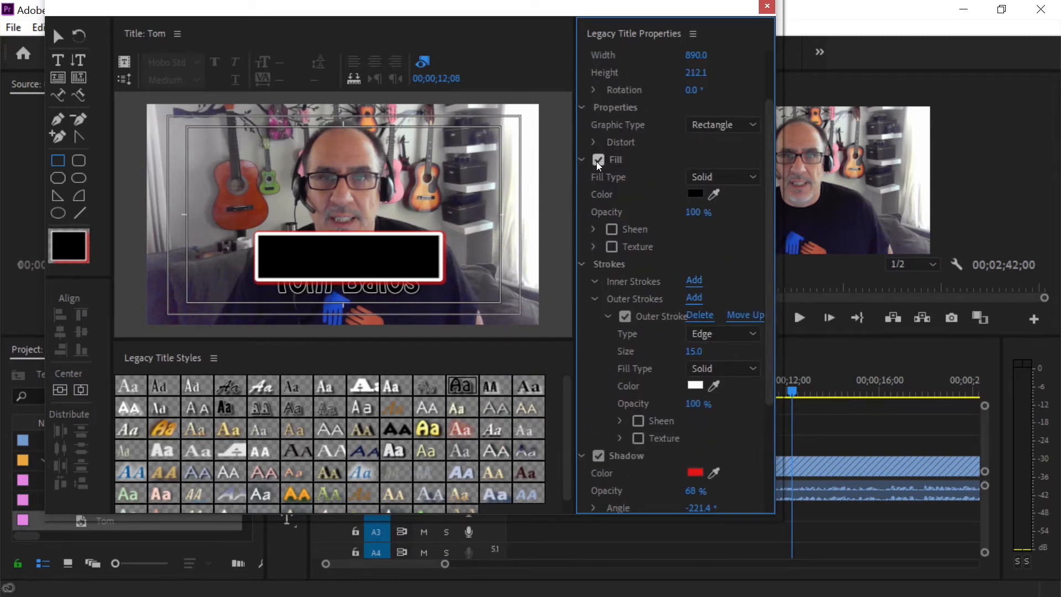
{"action": "left_click", "coordinate": [703, 198]}
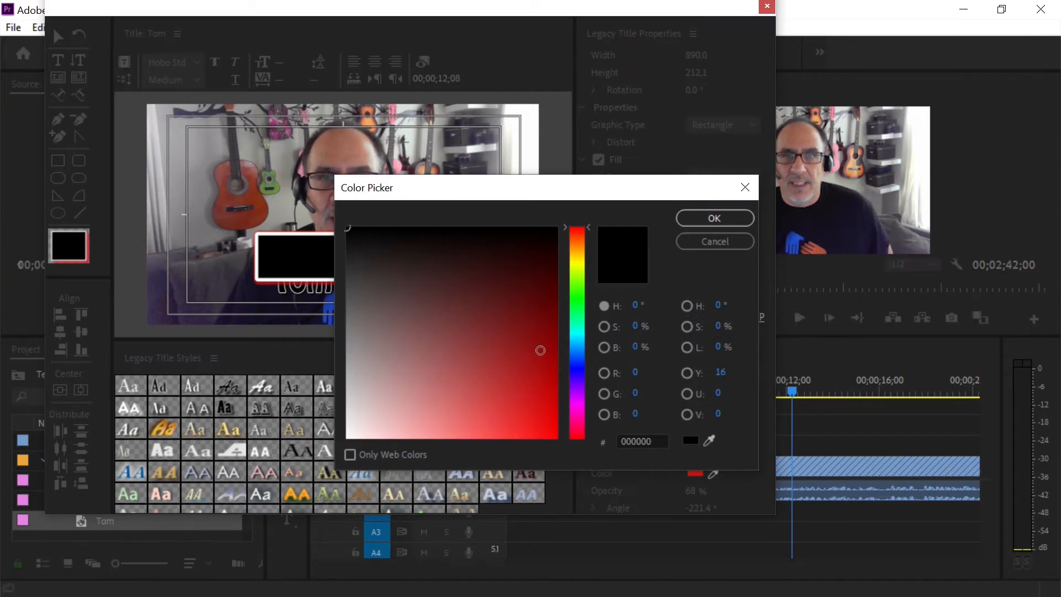
{"action": "left_click", "coordinate": [531, 307]}
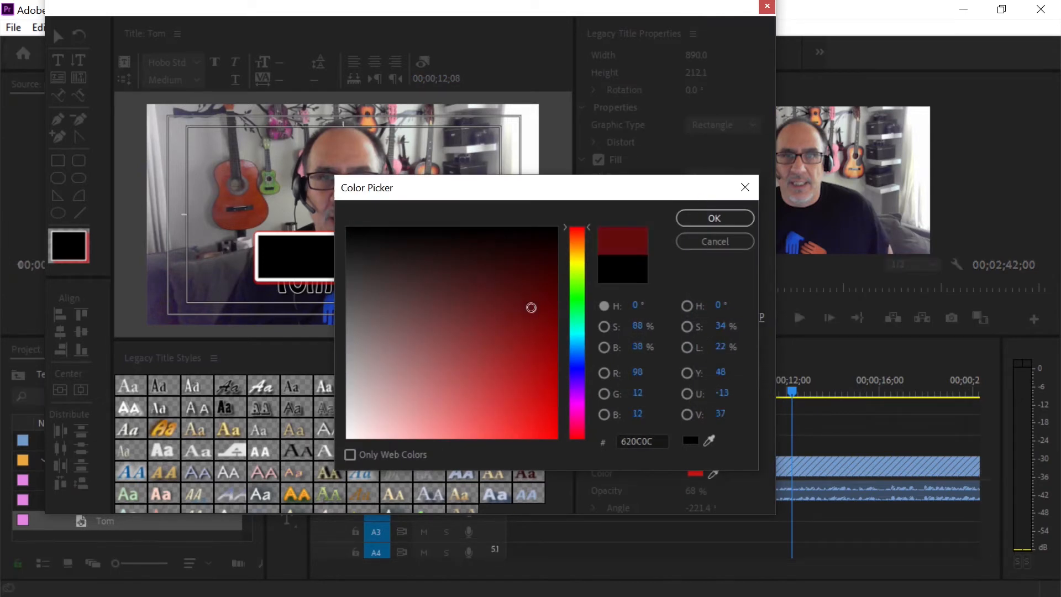
{"action": "left_click", "coordinate": [727, 219]}
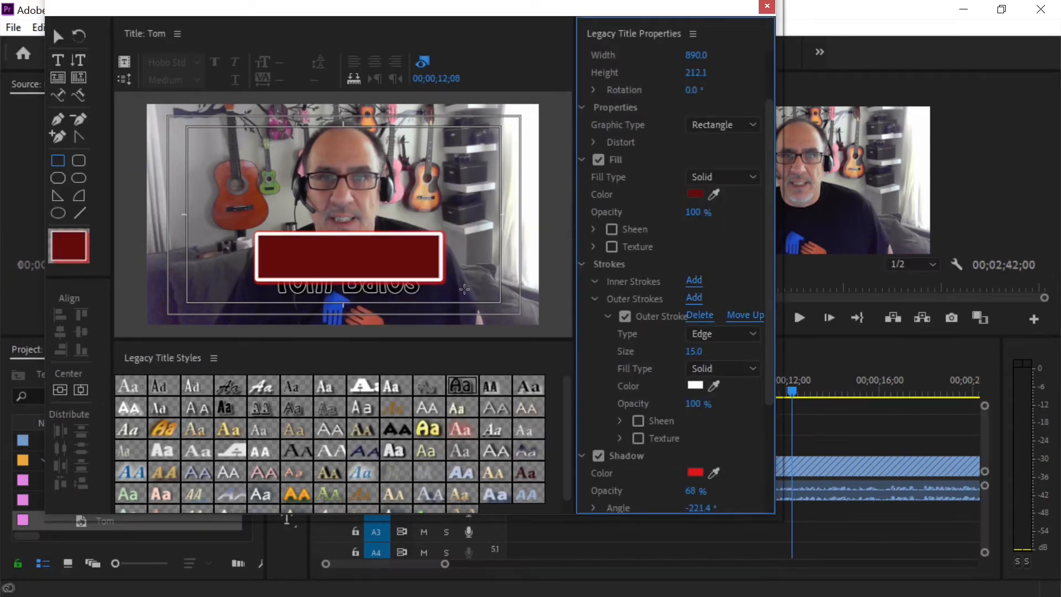
Move the name text up so it lies within the area of the dark red rectangle.
{"action": "left_click", "coordinate": [336, 218]}
{"action": "left_click", "coordinate": [57, 39]}
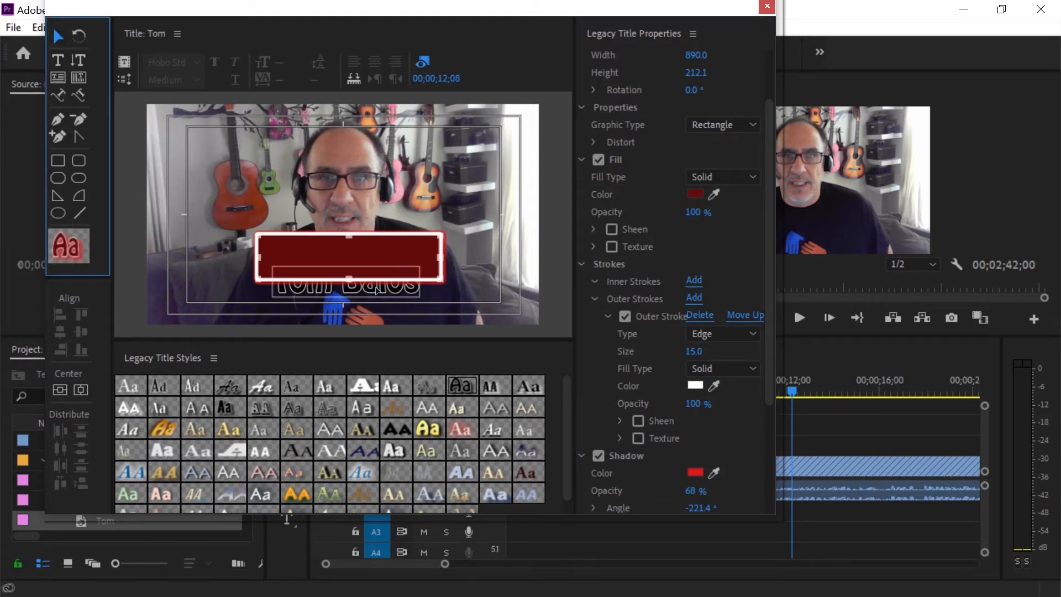
{"action": "left_click", "coordinate": [377, 286]}
{"action": "left_click_drag", "start_coordinate": [376, 264], "coordinate": [379, 270]}
{"action": "key", "text": "Up"}
{"action": "key", "text": "Up"}
{"action": "key", "text": "Up"}
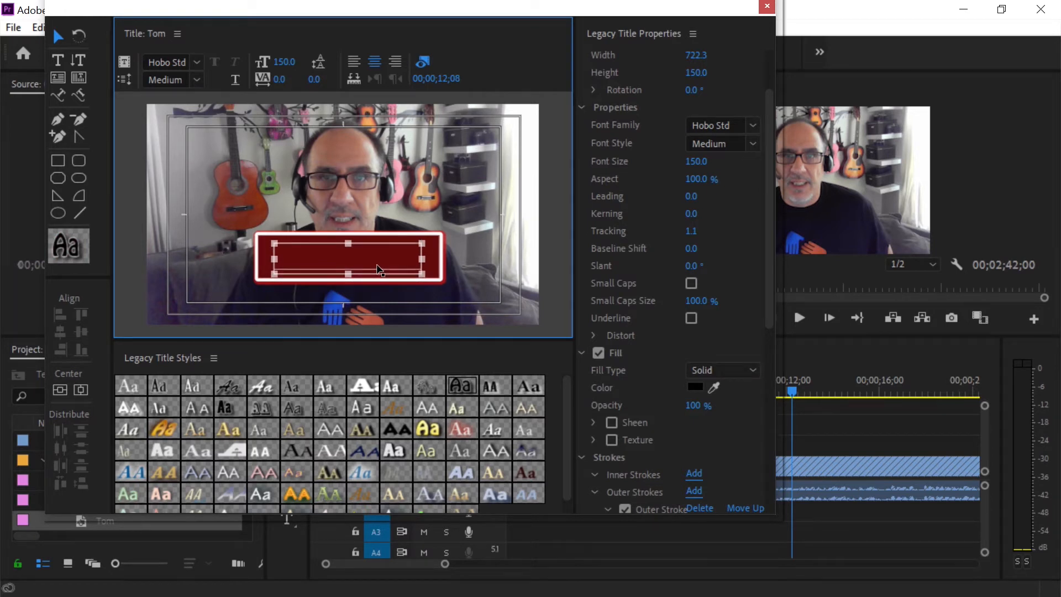
Bring the dark red rectangle to the front and move it slightly lower in the frame, leaving the top of the name text uncovered.
{"action": "right_click", "coordinate": [379, 270]}
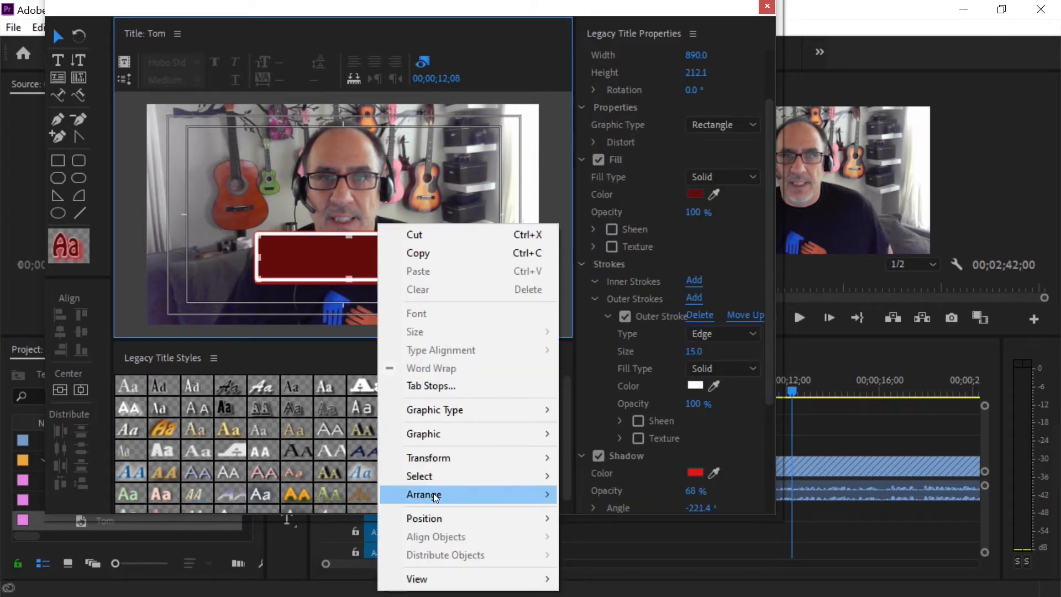
{"action": "mouse_move", "coordinate": [425, 494]}
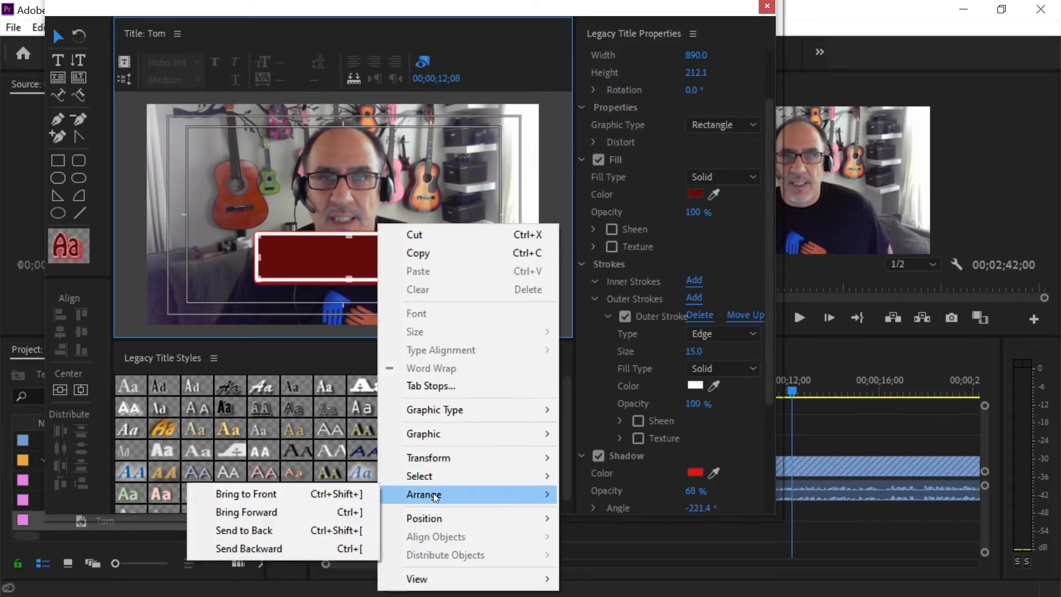
{"action": "left_click", "coordinate": [343, 497]}
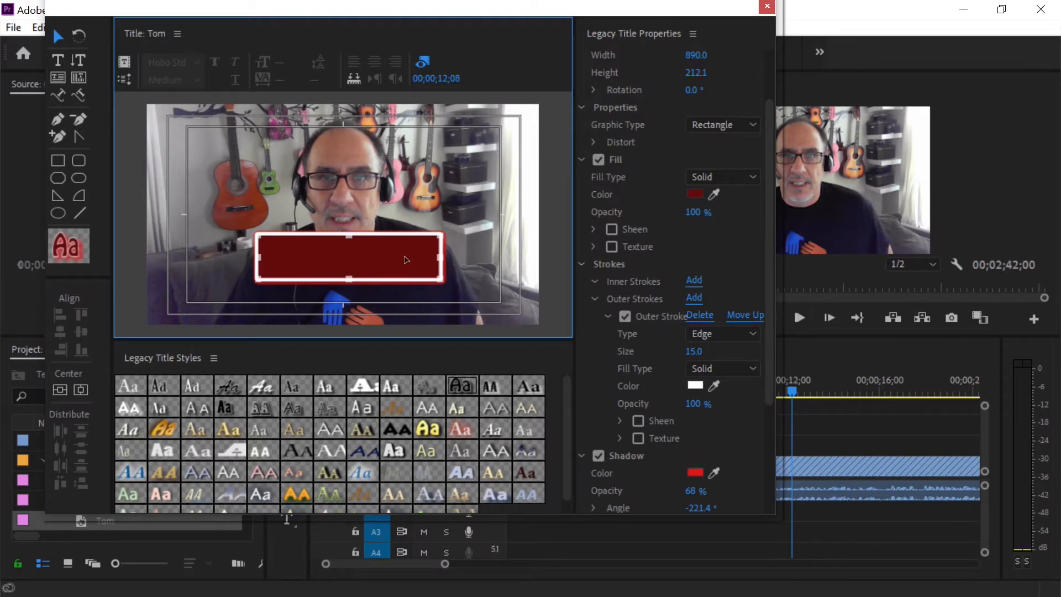
{"action": "left_click_drag", "start_coordinate": [381, 257], "coordinate": [380, 277]}
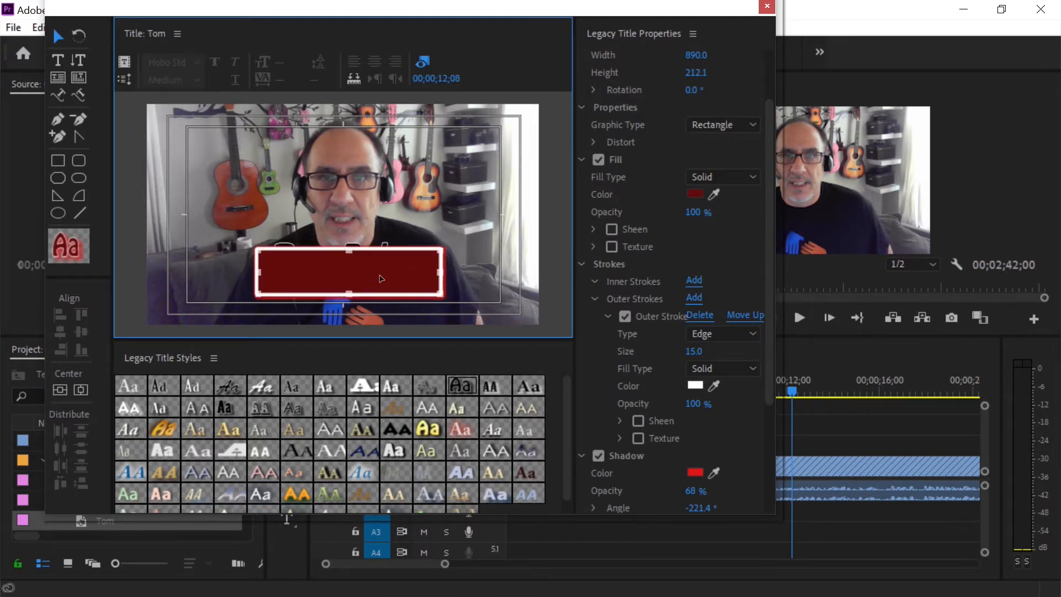
Bring the name text to the front, center it on the dark red rectangle, and close the title editor.
{"action": "left_click", "coordinate": [360, 252]}
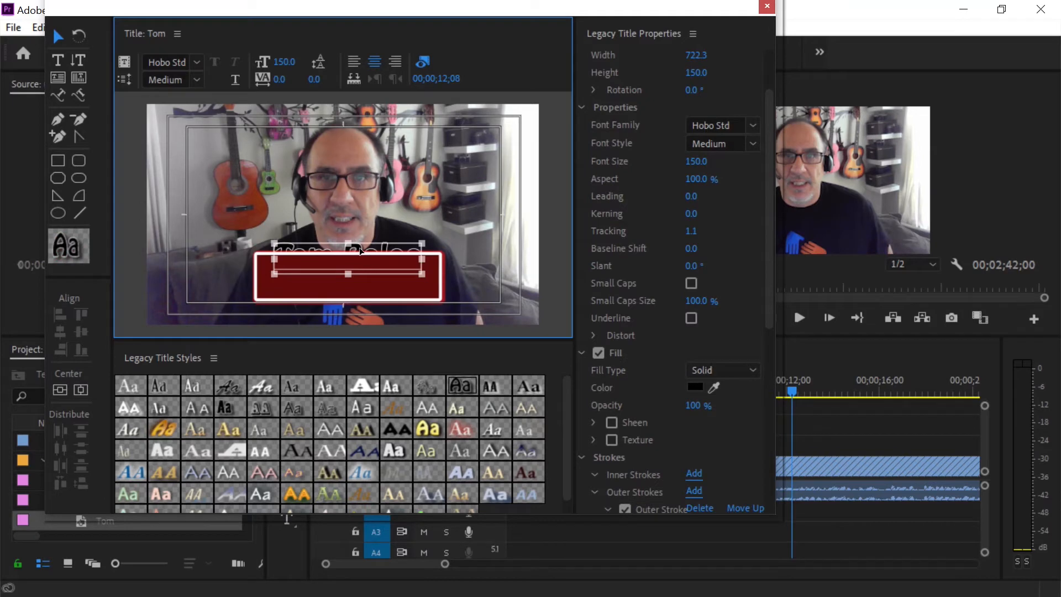
{"action": "right_click", "coordinate": [361, 252]}
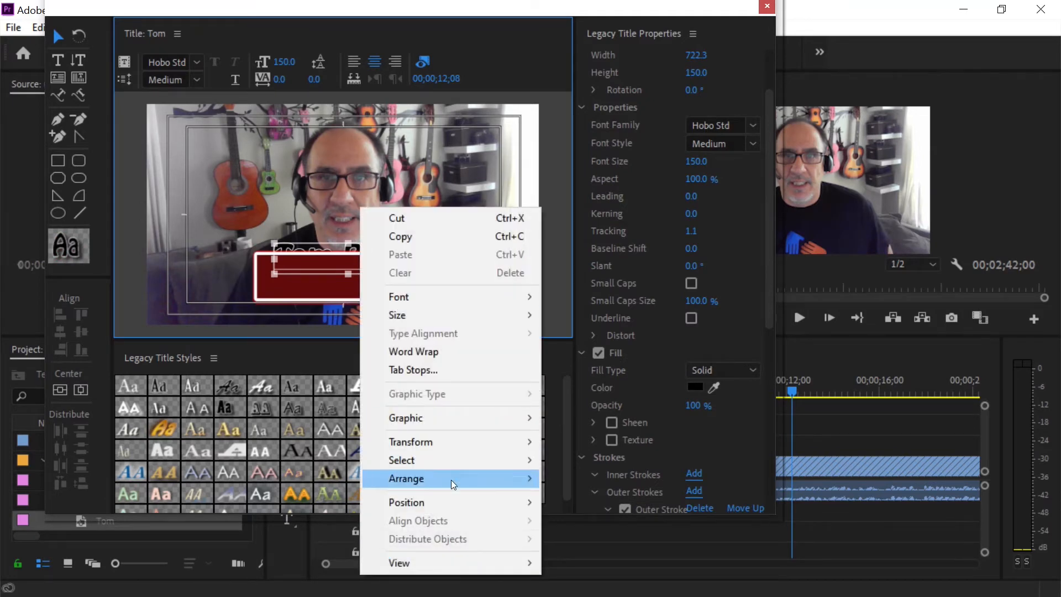
{"action": "mouse_move", "coordinate": [449, 481]}
{"action": "left_click", "coordinate": [292, 486]}
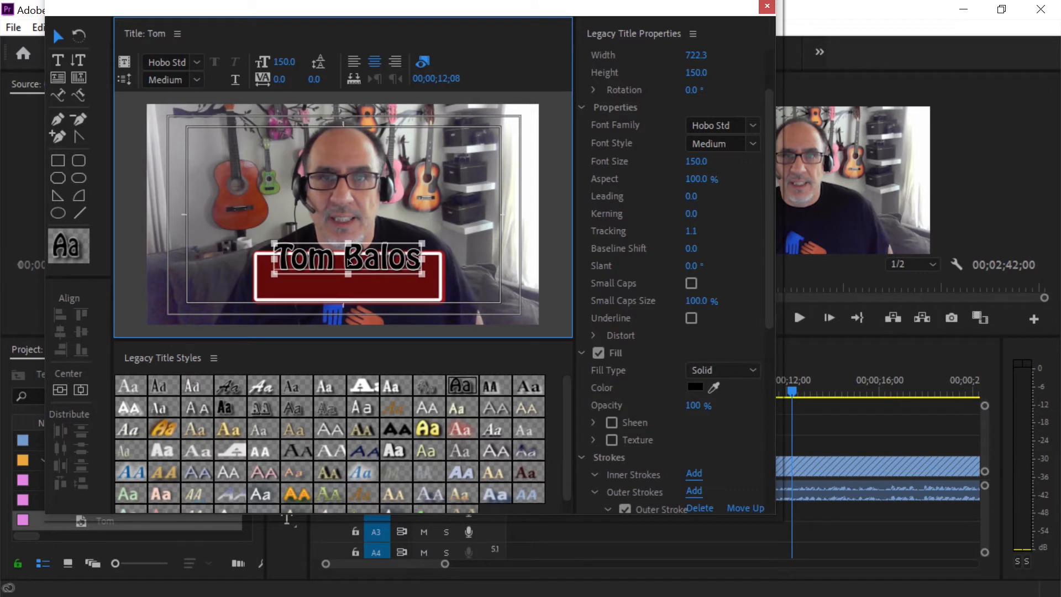
{"action": "left_click_drag", "start_coordinate": [349, 272], "coordinate": [352, 276]}
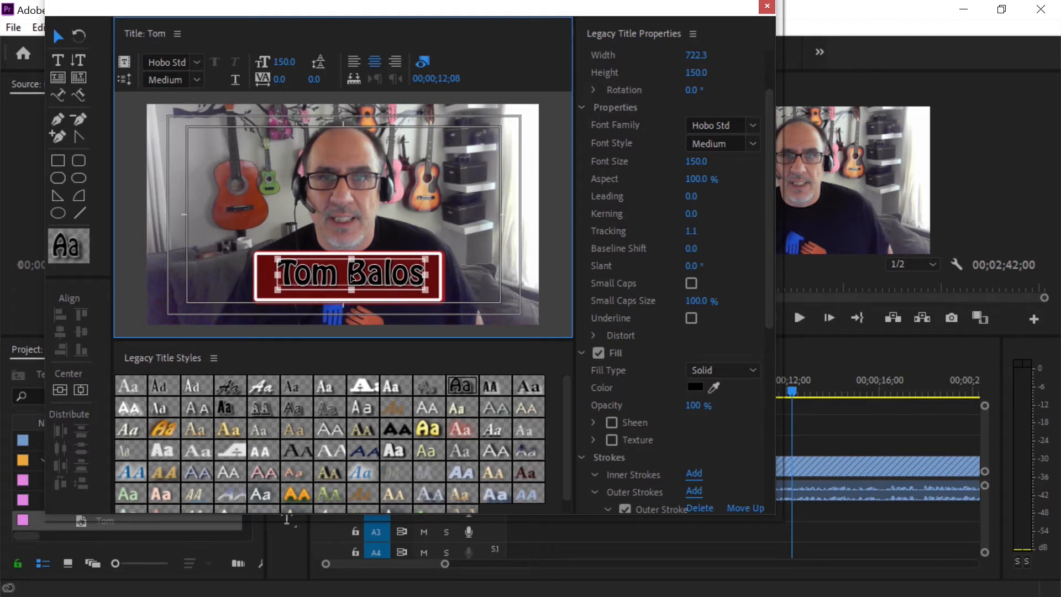
{"action": "left_click", "coordinate": [766, 8]}
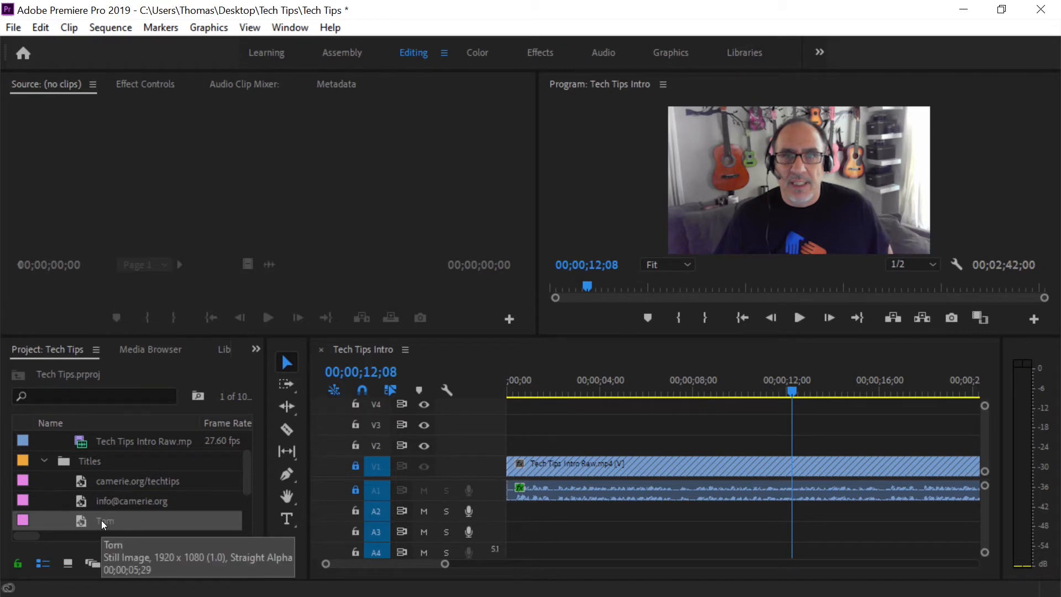
Place the finished name title on track V2 starting at about 1.5 seconds, and check the overlay at 00;00;03;23.
{"action": "left_click_drag", "start_coordinate": [101, 520], "coordinate": [550, 454]}
{"action": "left_click", "coordinate": [582, 386]}
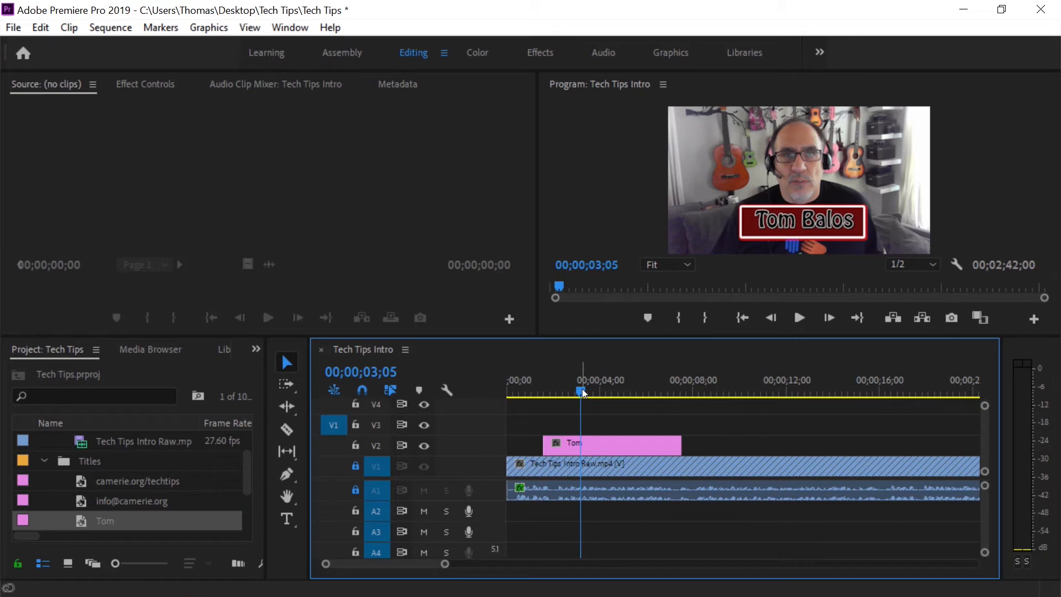
{"action": "mouse_move", "coordinate": [582, 389]}
{"action": "left_mouse_down"}
{"action": "mouse_move", "coordinate": [639, 395]}
{"action": "mouse_move", "coordinate": [545, 402]}
{"action": "mouse_move", "coordinate": [594, 403]}
{"action": "left_mouse_up"}
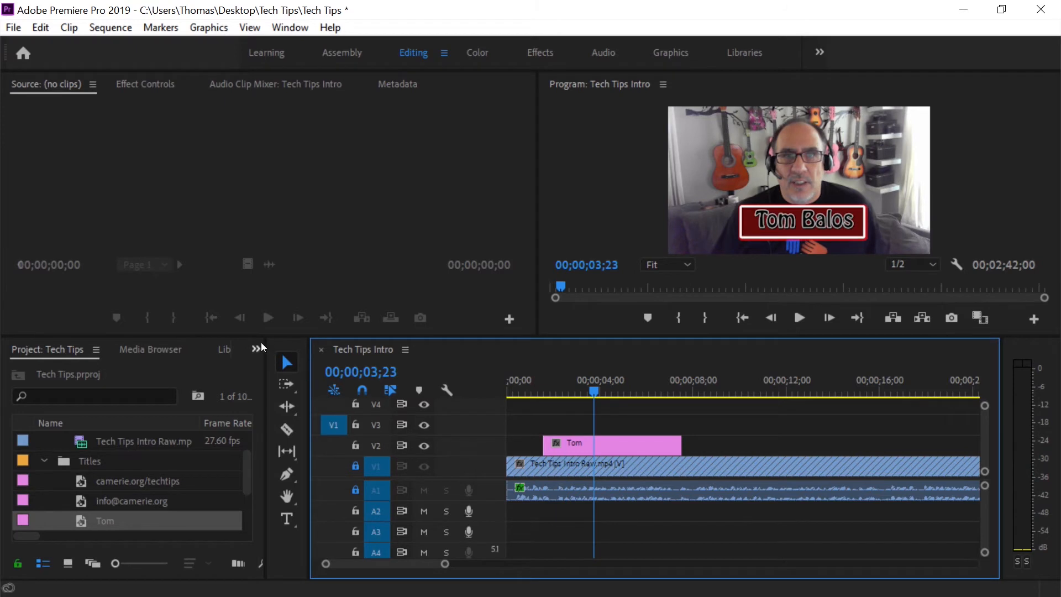
Apply the Cross Dissolve video transition to the start of the name title clip on V2.
{"action": "left_click", "coordinate": [256, 349]}
{"action": "left_click", "coordinate": [279, 441]}
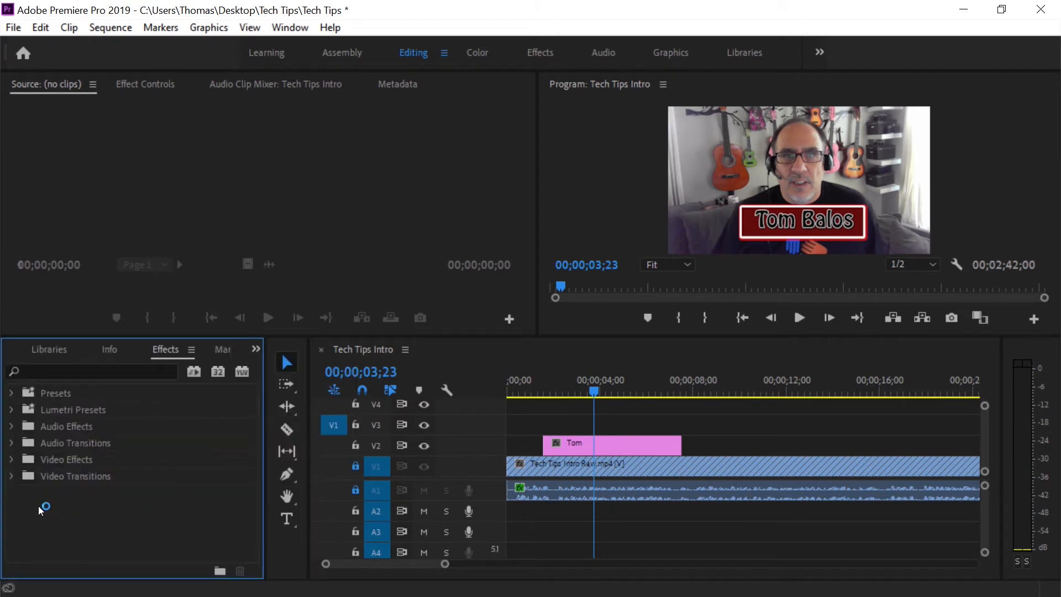
{"action": "left_click", "coordinate": [12, 476]}
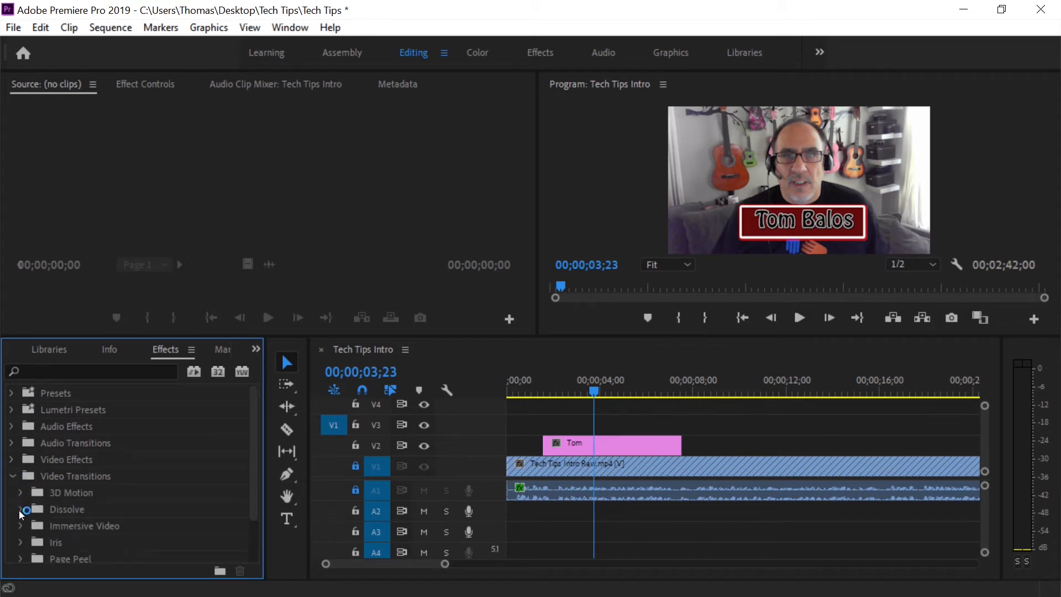
{"action": "left_click", "coordinate": [21, 509]}
{"action": "left_click_drag", "start_coordinate": [49, 542], "coordinate": [551, 446]}
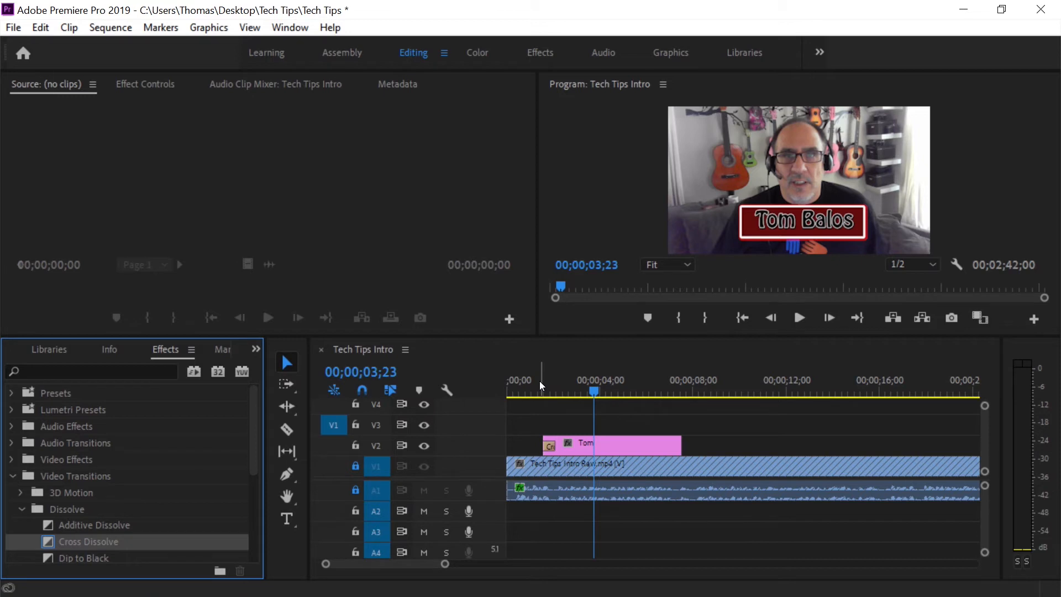
Play back the start of the name title clip to review its fade-in.
{"action": "left_click_drag", "start_coordinate": [535, 392], "coordinate": [548, 393]}
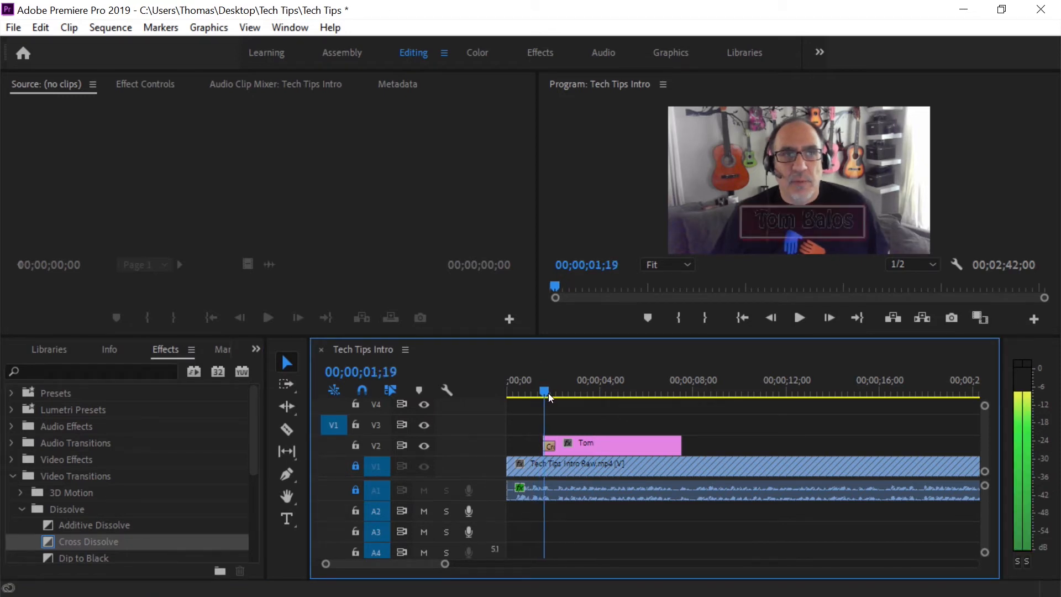
{"action": "key", "text": "space"}
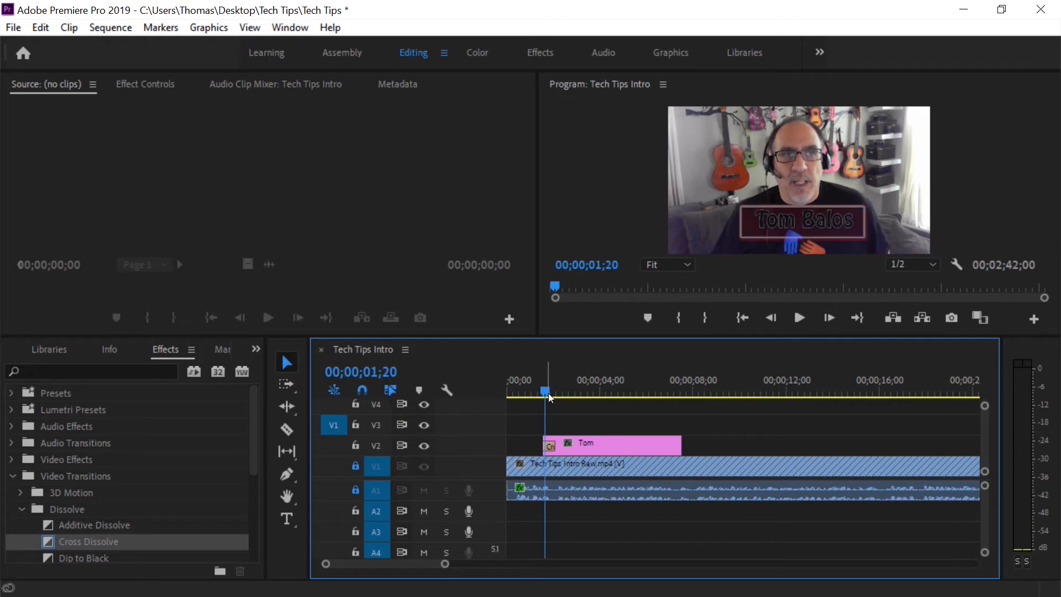
{"action": "key", "text": "space"}
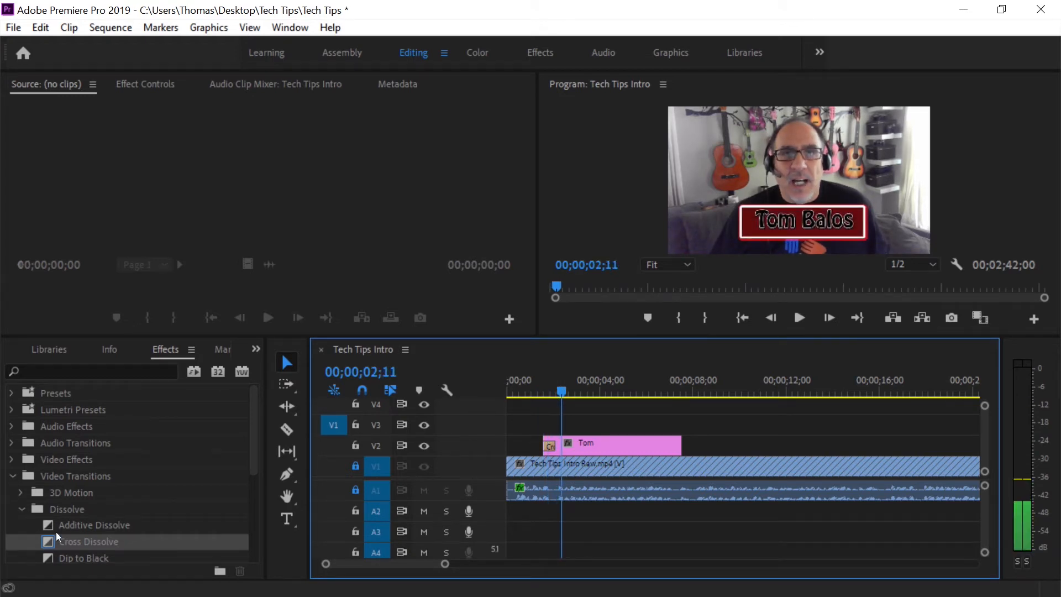
Apply Cross Dissolve to the end of the name title clip and play back its fade-out.
{"action": "left_click_drag", "start_coordinate": [58, 535], "coordinate": [675, 445]}
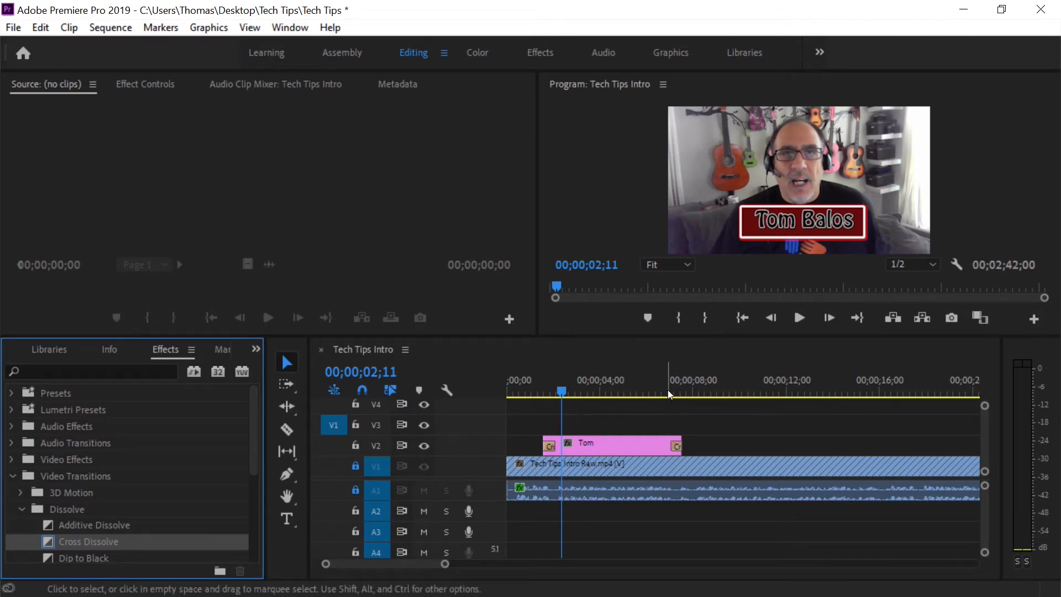
{"action": "left_click", "coordinate": [667, 390]}
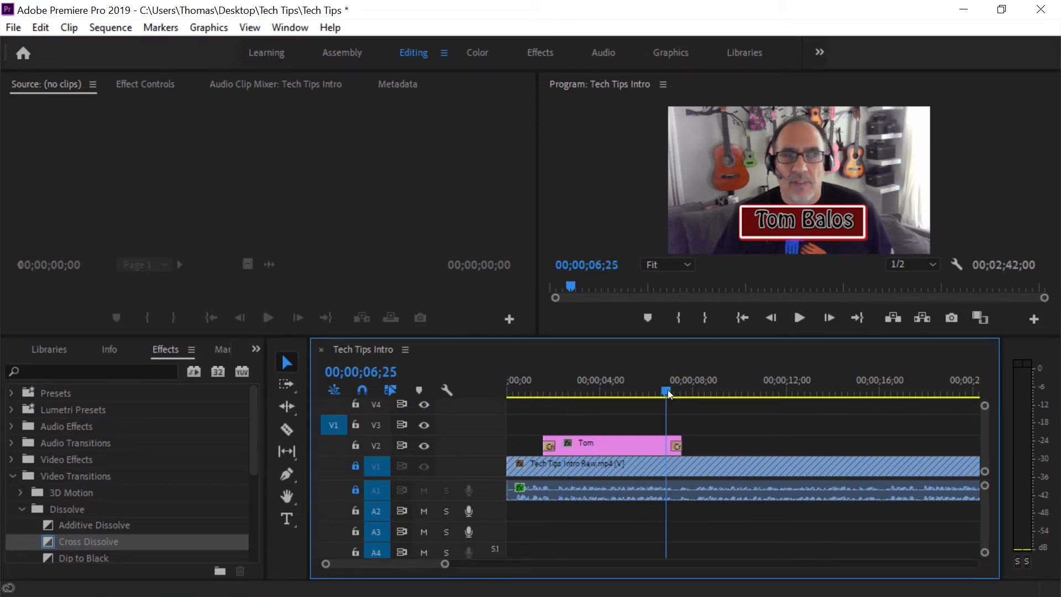
{"action": "key", "text": "space"}
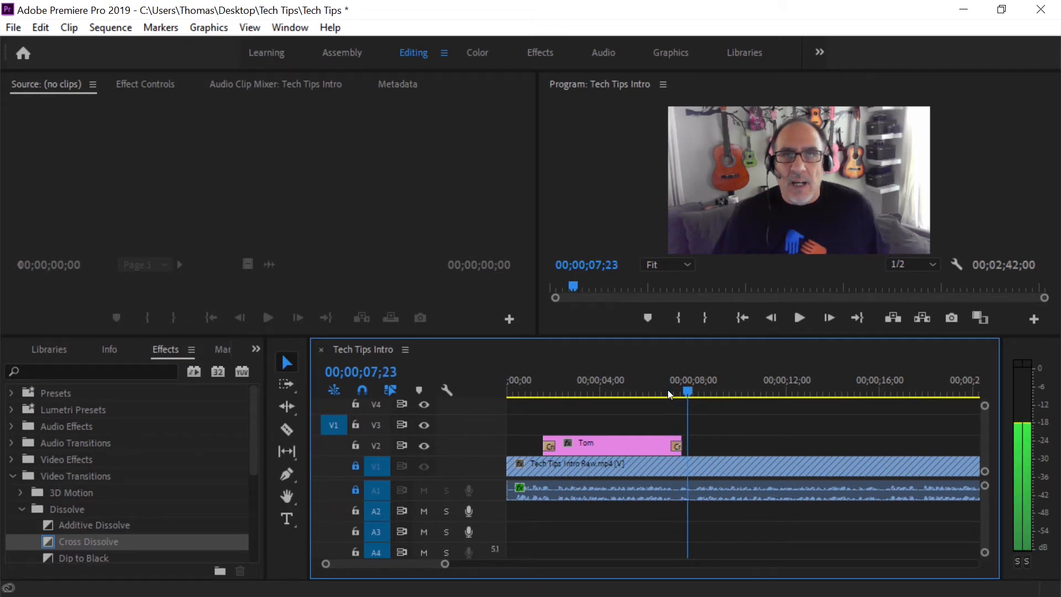
Return to just before the title's closing dissolve and step backward through the clip to 00;00;05;11.
{"action": "left_click", "coordinate": [668, 391]}
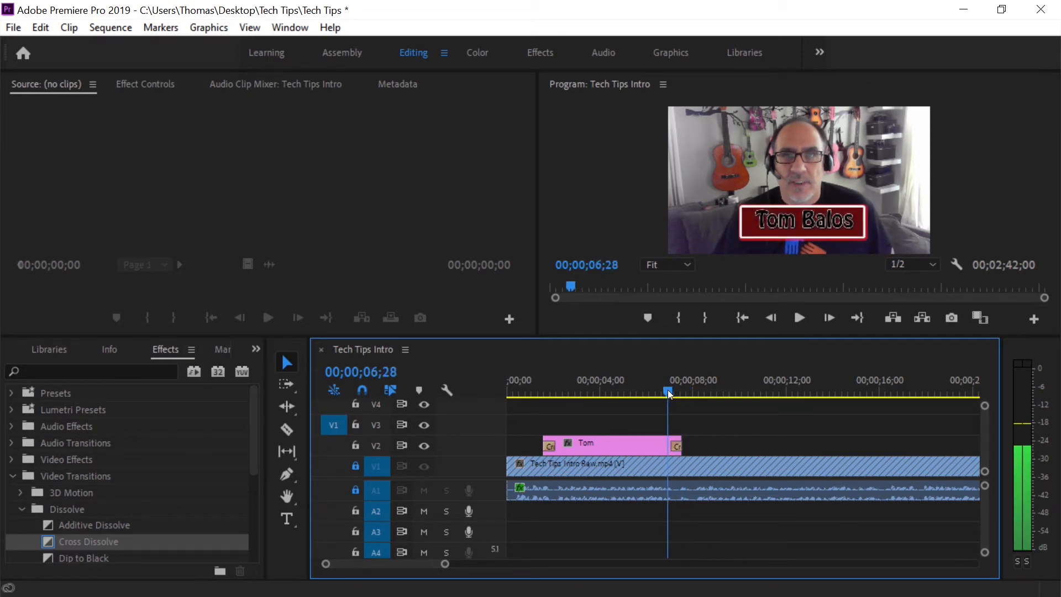
{"action": "key", "text": "Left"}
{"action": "key", "text": "Left"}
{"action": "key", "text": "Left"}
{"action": "key", "text": "Left"}
{"action": "key", "text": "Left"}
{"action": "key", "text": "Left"}
{"action": "key", "text": "Left"}
{"action": "key", "text": "Left"}
{"action": "key", "text": "Left"}
{"action": "key", "text": "Left"}
{"action": "key", "text": "Left"}
{"action": "key", "text": "Left"}
{"action": "key", "text": "Left"}
{"action": "key", "text": "Left"}
{"action": "key", "text": "Left"}
{"action": "key", "text": "Left"}
{"action": "key", "text": "Left"}
{"action": "key", "text": "Left"}
{"action": "key", "text": "Left"}
{"action": "key", "text": "Left"}
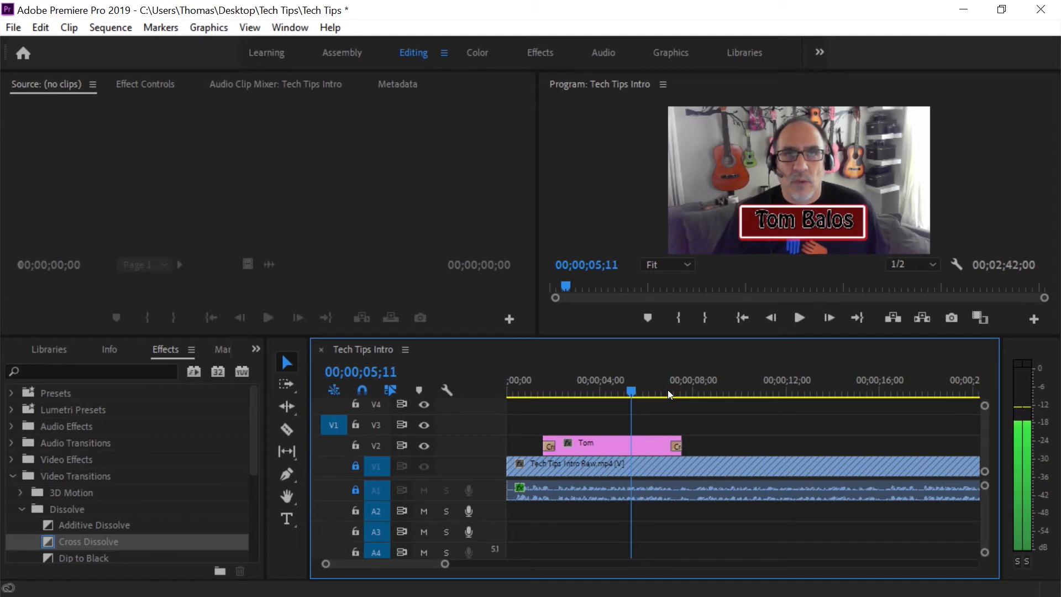
Delete the name title clip from track V2.
{"action": "left_click", "coordinate": [606, 441]}
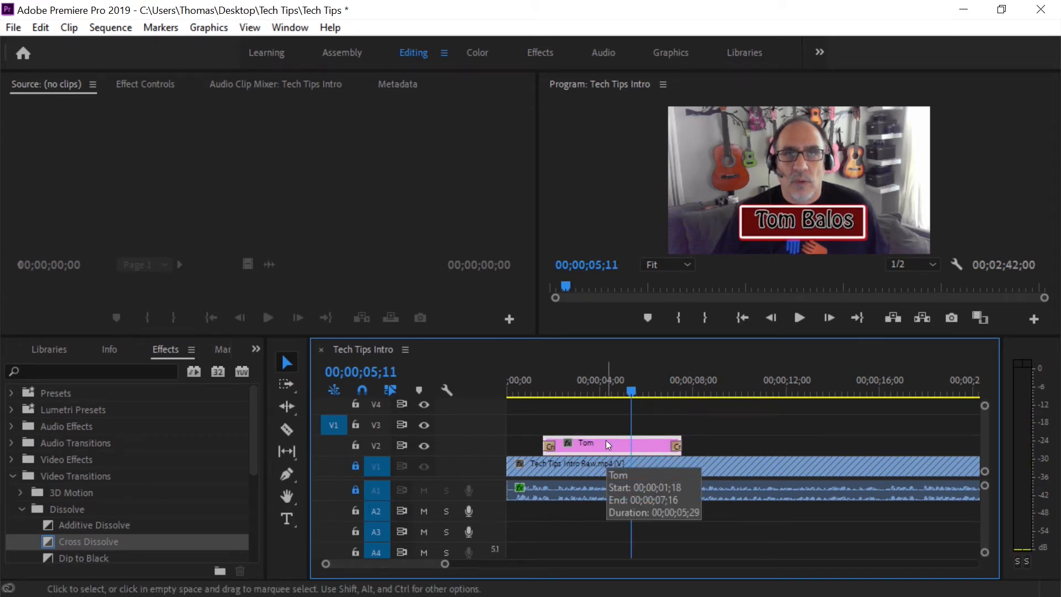
{"action": "key", "text": "Delete"}
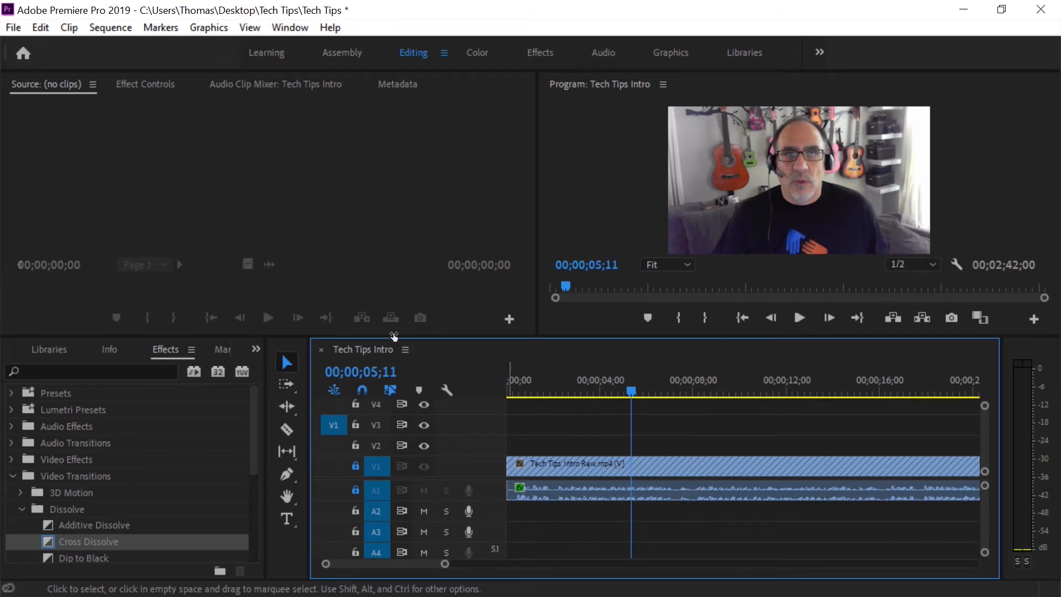
Create a new 1920 x 1080 legacy title named with the presenter's first name followed by 2.
{"action": "left_click", "coordinate": [12, 29]}
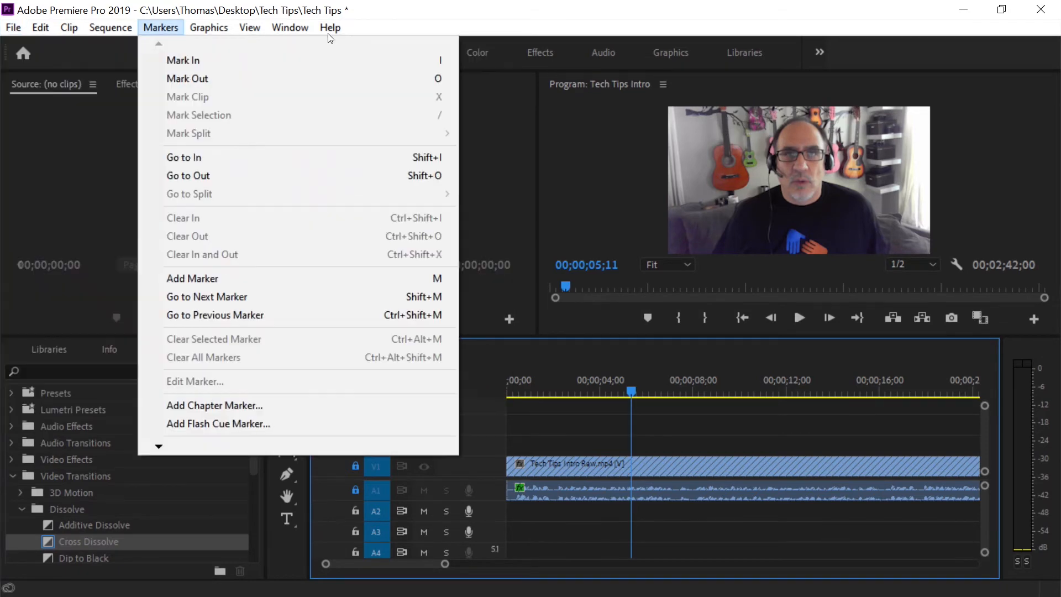
{"action": "left_click", "coordinate": [15, 28]}
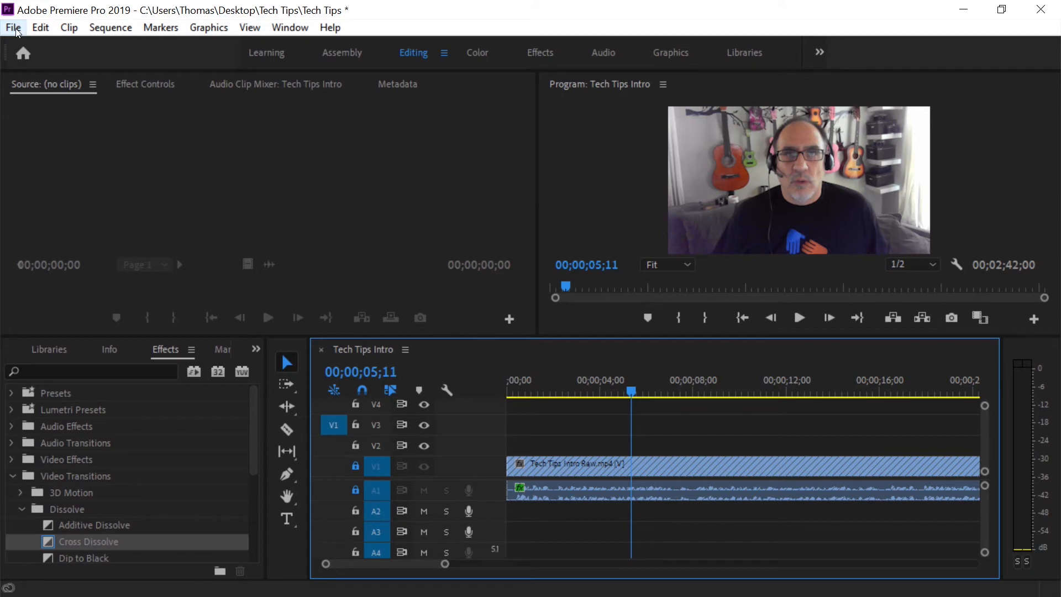
{"action": "left_click", "coordinate": [15, 32]}
{"action": "mouse_move", "coordinate": [74, 61]}
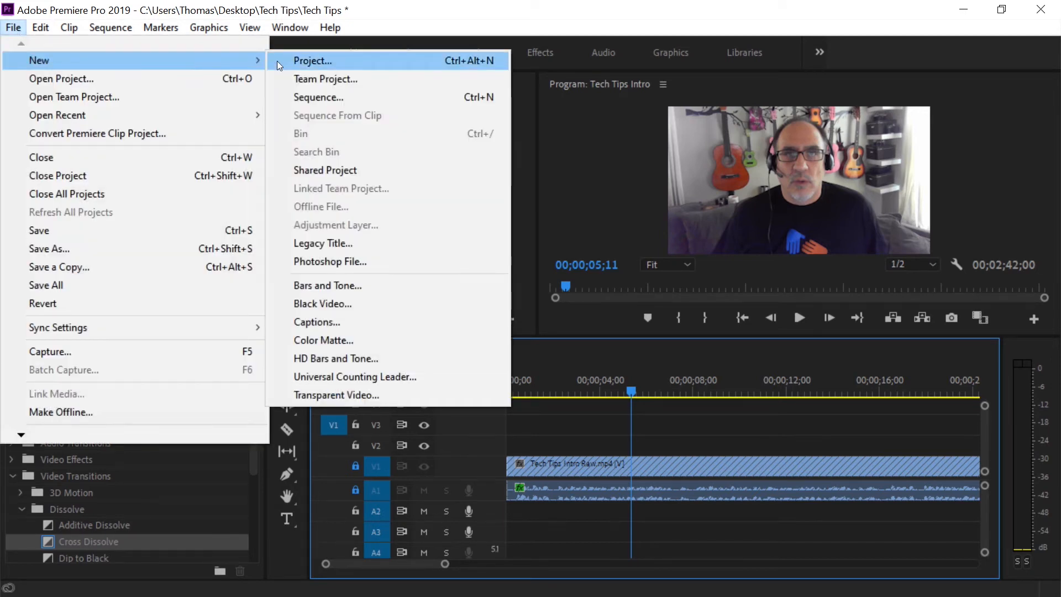
{"action": "left_click", "coordinate": [330, 247]}
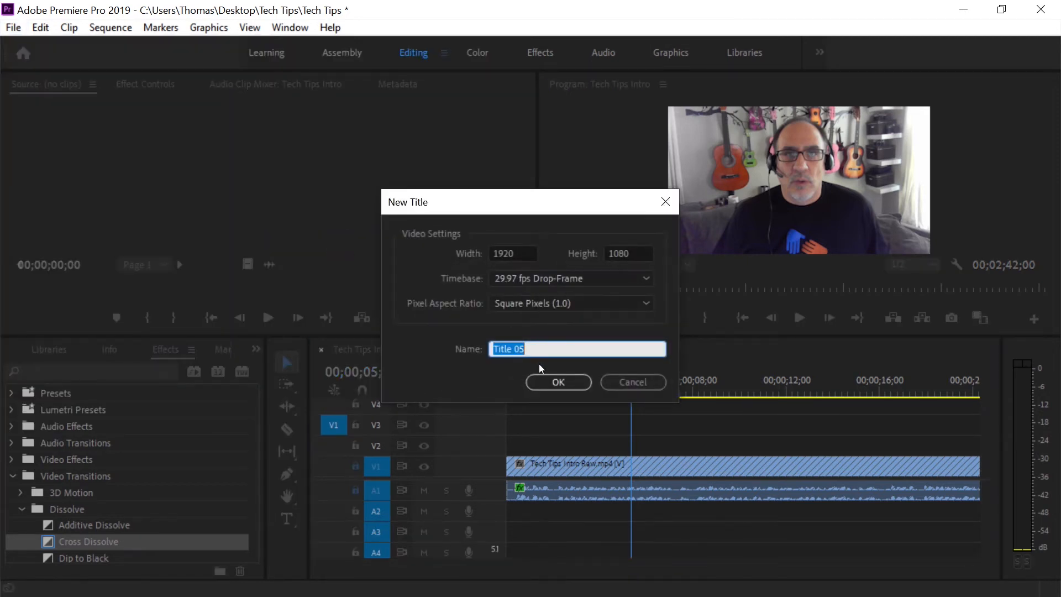
{"action": "type", "text": "Tom 2"}
{"action": "left_click", "coordinate": [559, 381]}
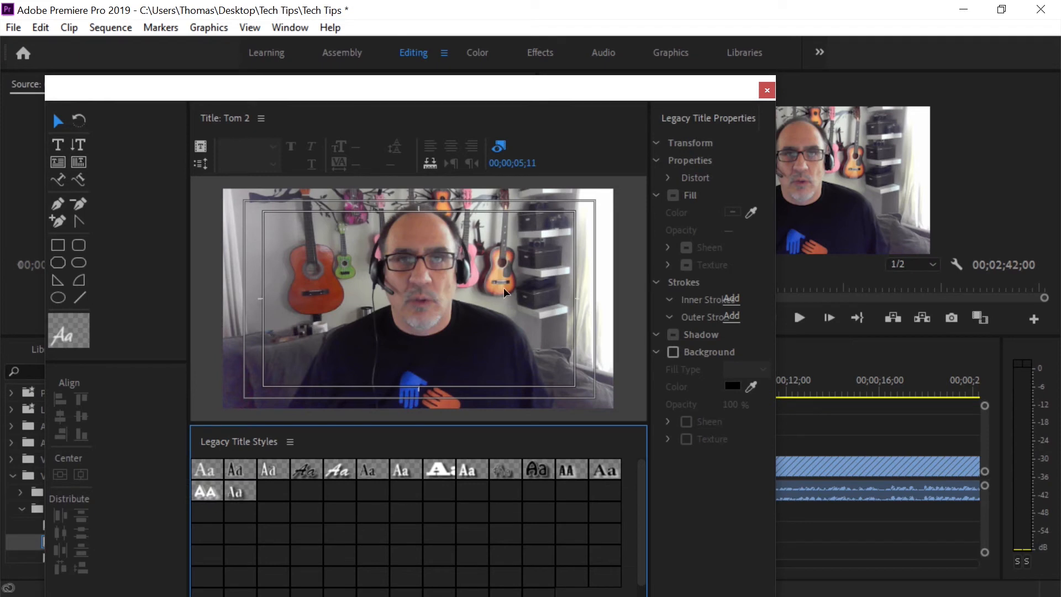
Choose the first legacy title style and enter the presenter's full name as text on the chest area of the frame.
{"action": "left_click", "coordinate": [737, 391]}
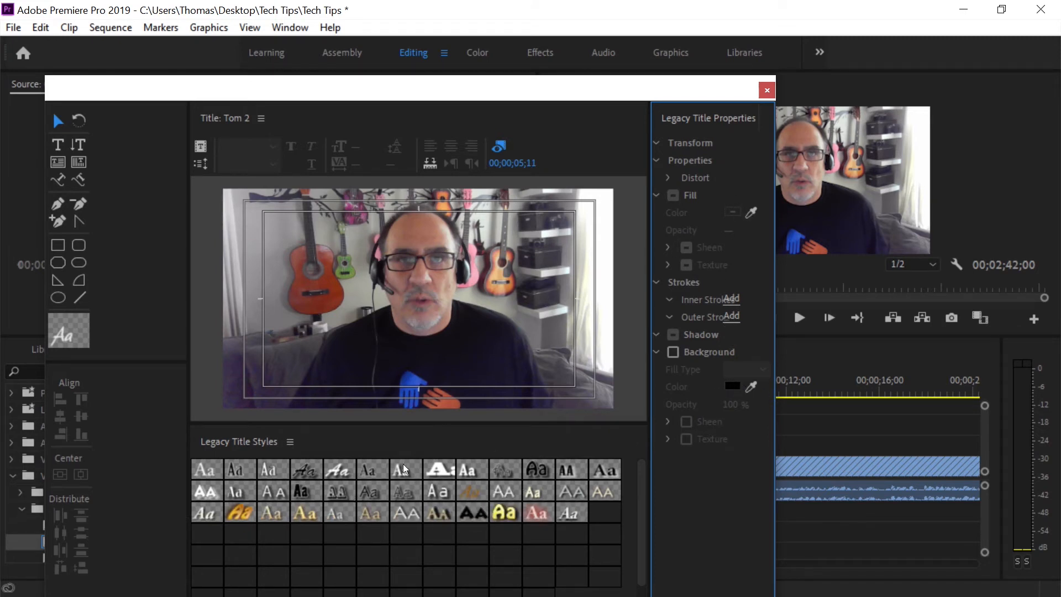
{"action": "left_click", "coordinate": [205, 469]}
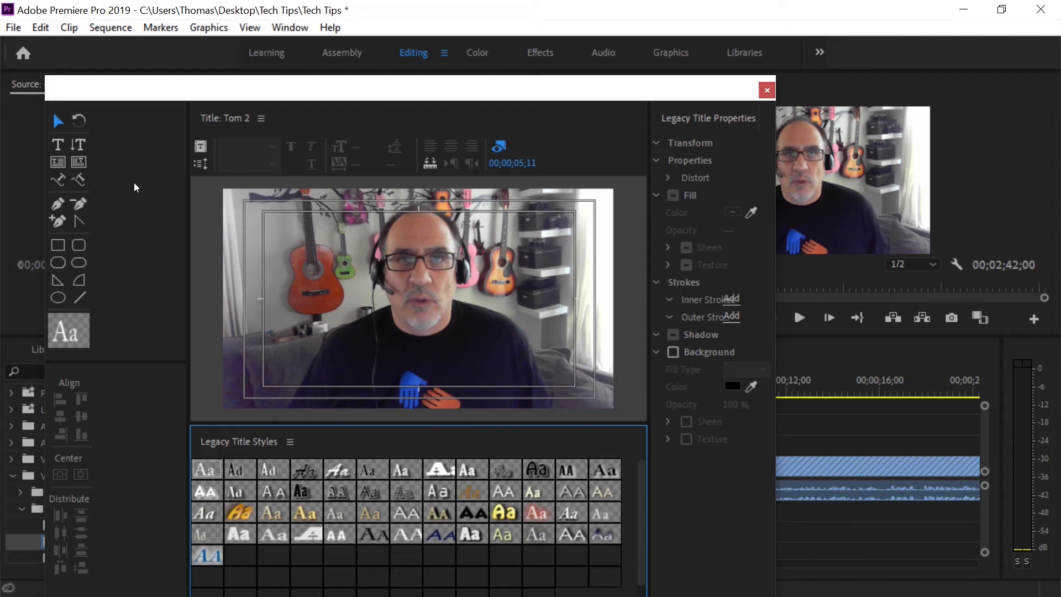
{"action": "left_click", "coordinate": [57, 144]}
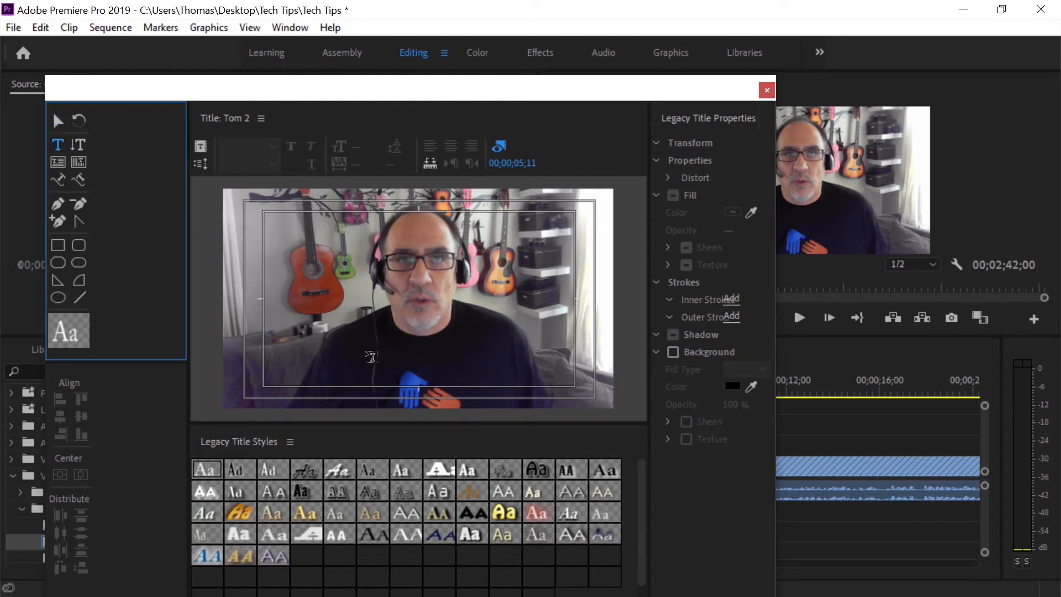
{"action": "left_click", "coordinate": [360, 344]}
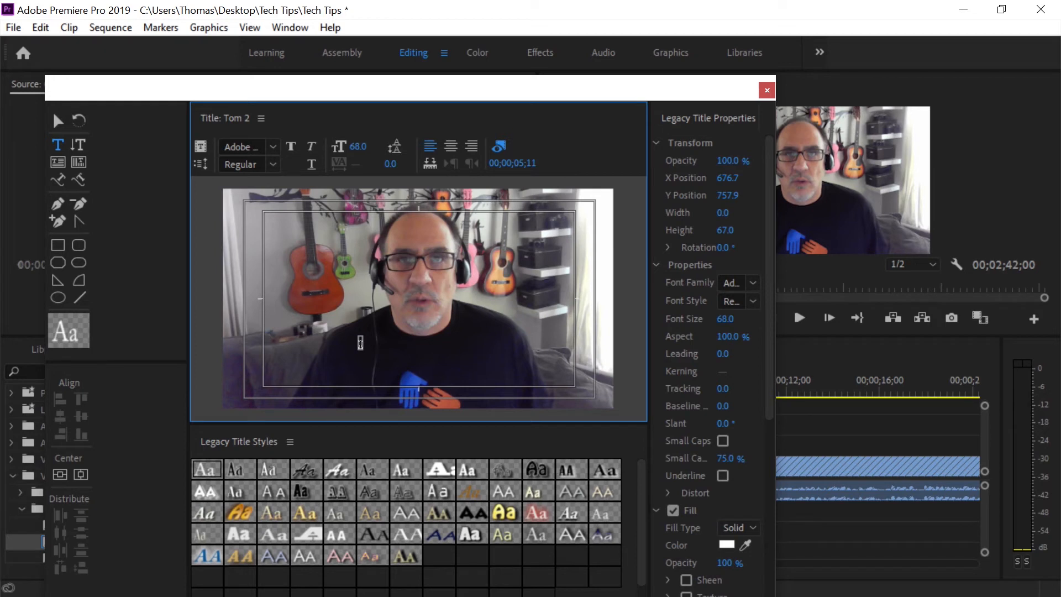
{"action": "type", "text": "Tom Balos"}
{"action": "left_click", "coordinate": [360, 344]}
{"action": "type", "text": "Tom"}
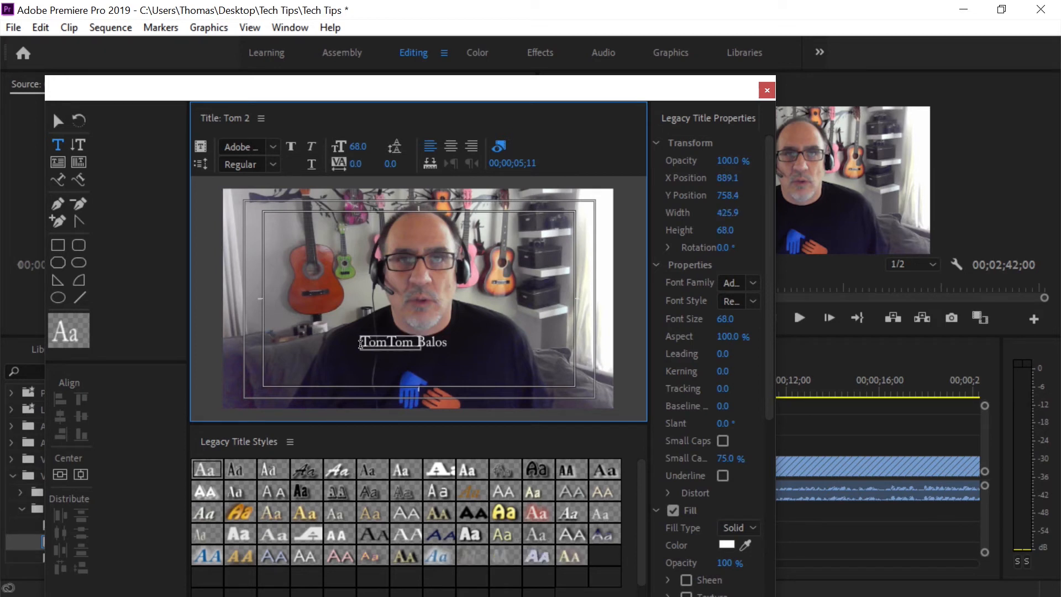
{"action": "key", "text": "BackSpace"}
{"action": "key", "text": "BackSpace"}
{"action": "key", "text": "BackSpace"}
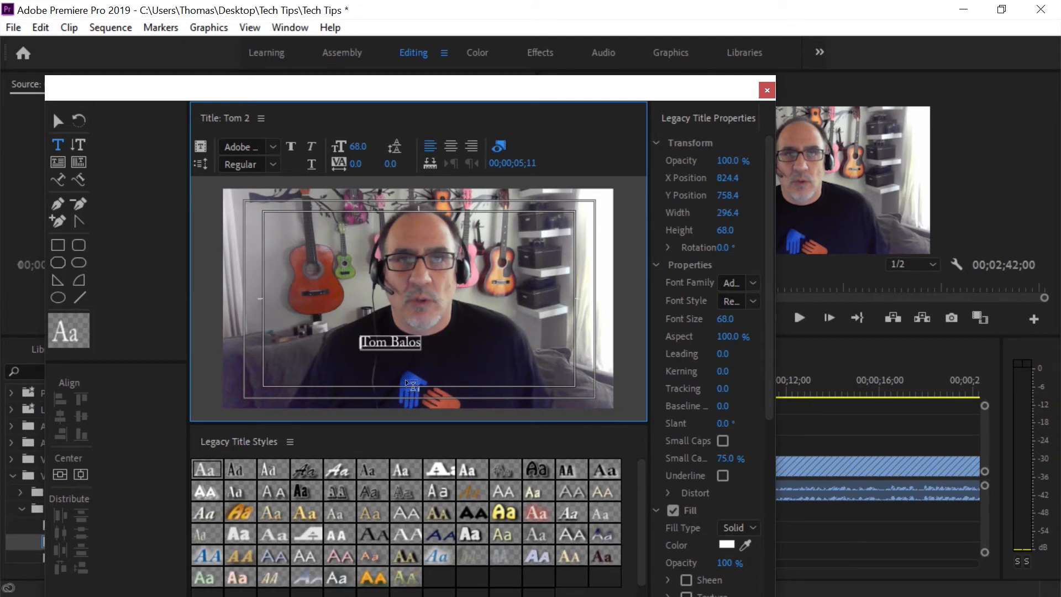
Move the name text down and left to about X 620.6, Y 868.4 and close the title editor.
{"action": "left_click", "coordinate": [57, 121]}
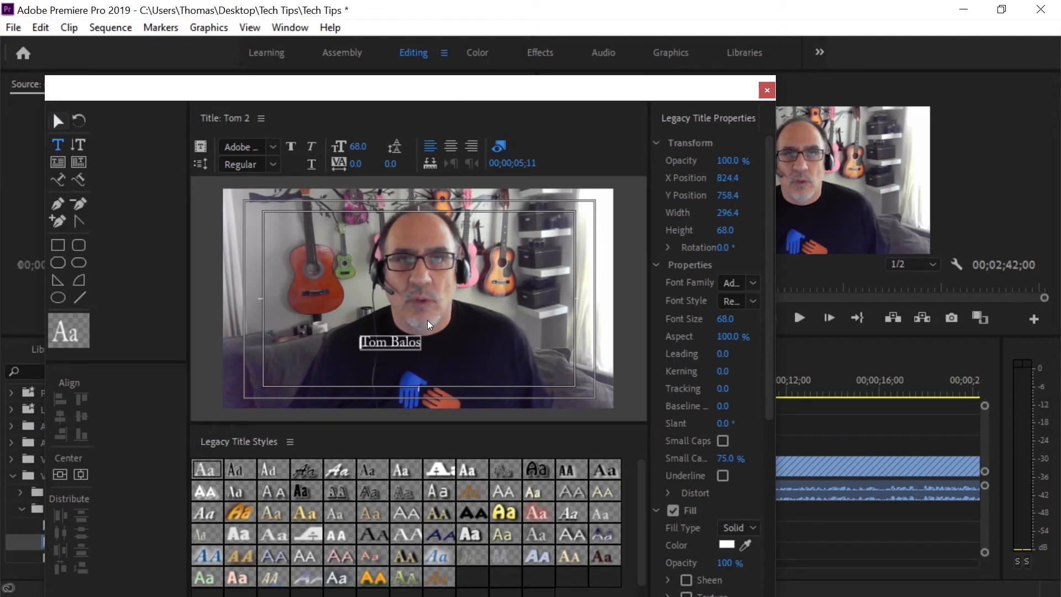
{"action": "left_click_drag", "start_coordinate": [403, 345], "coordinate": [379, 369]}
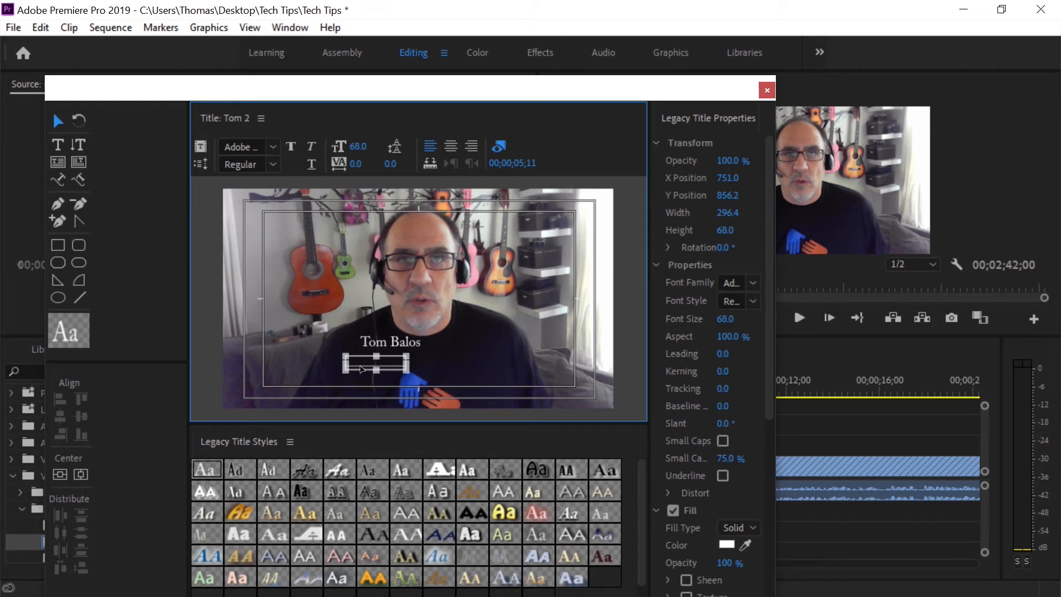
{"action": "left_click_drag", "start_coordinate": [361, 369], "coordinate": [362, 369]}
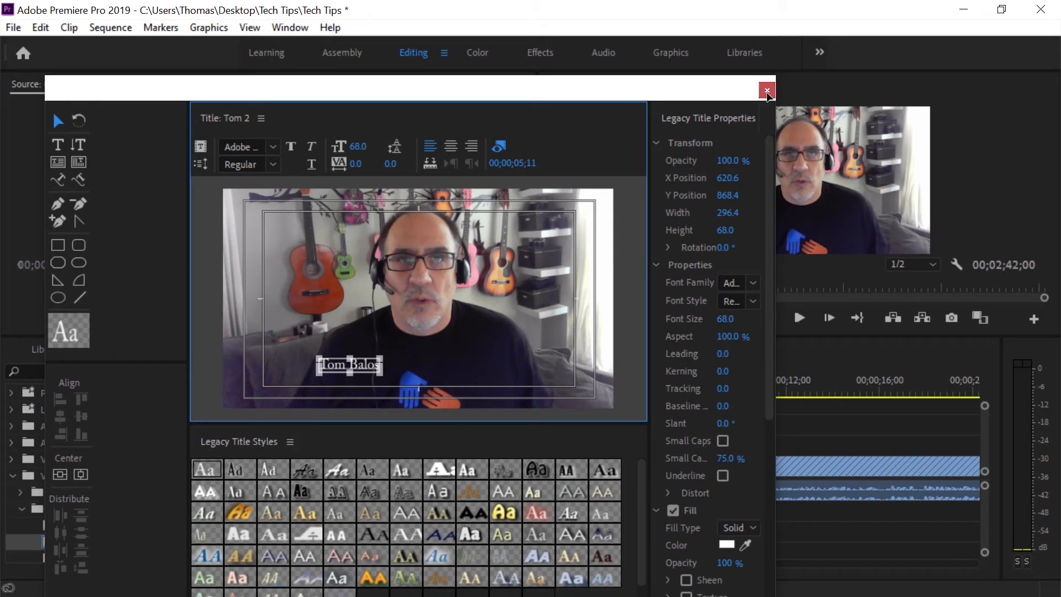
{"action": "left_click", "coordinate": [766, 91]}
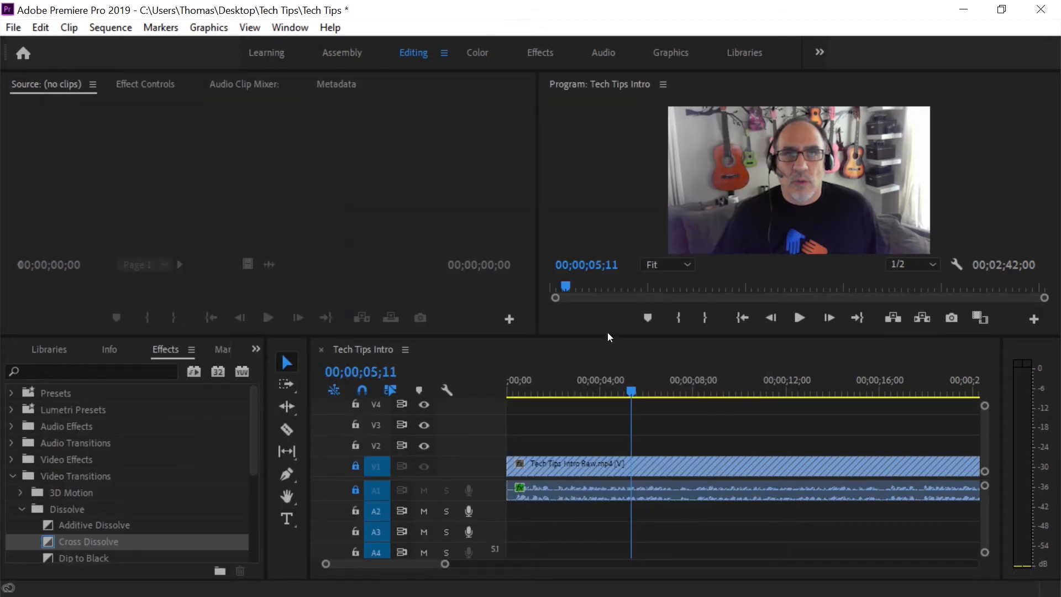
Place the new name title from the project's Titles bin on track V3, starting at about 00;00;02;10.
{"action": "left_click", "coordinate": [254, 346]}
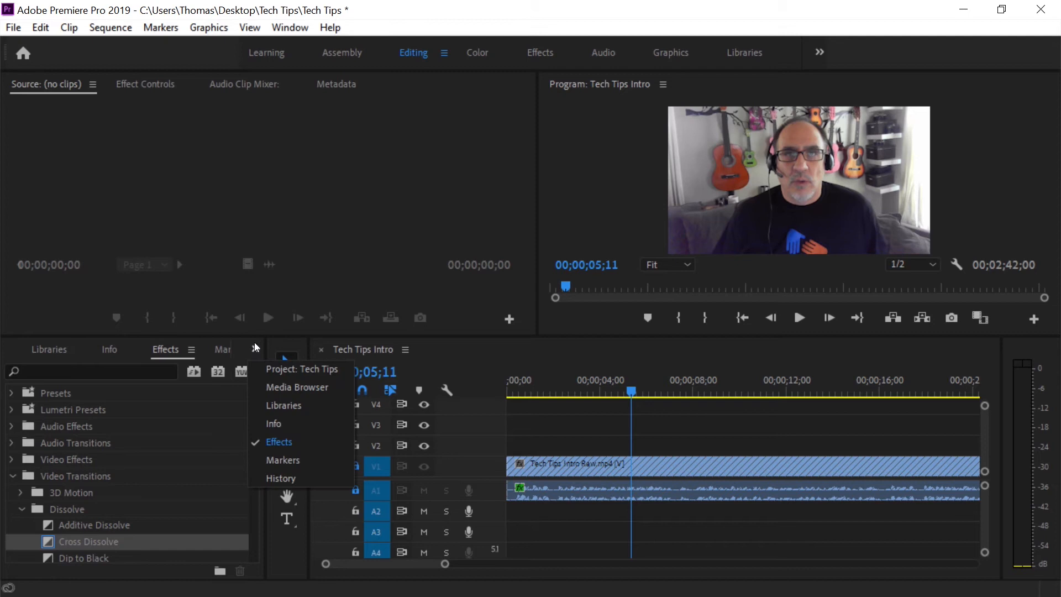
{"action": "left_click", "coordinate": [288, 367]}
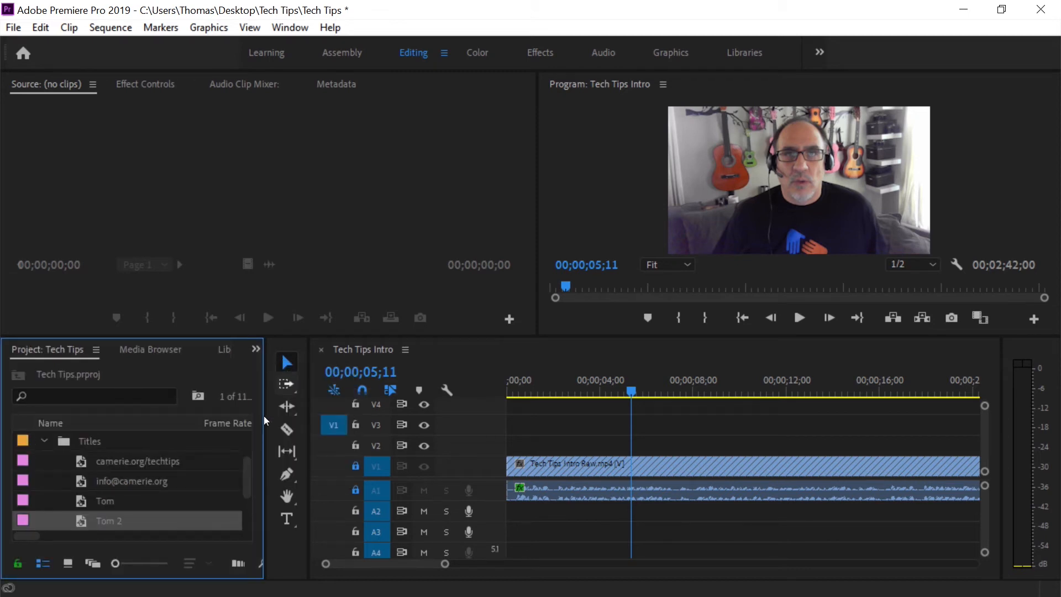
{"action": "left_click_drag", "start_coordinate": [104, 522], "coordinate": [562, 427]}
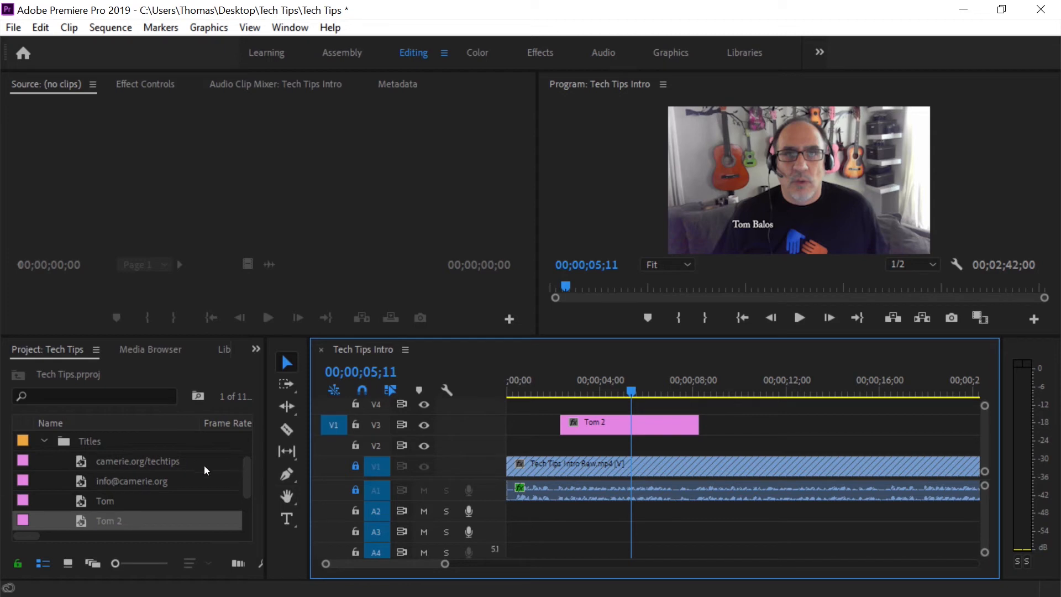
Place 1line_L3_BUILD.avi on track V2 at the very start of the sequence, beneath the name title.
{"action": "left_click_drag", "start_coordinate": [247, 469], "coordinate": [247, 479]}
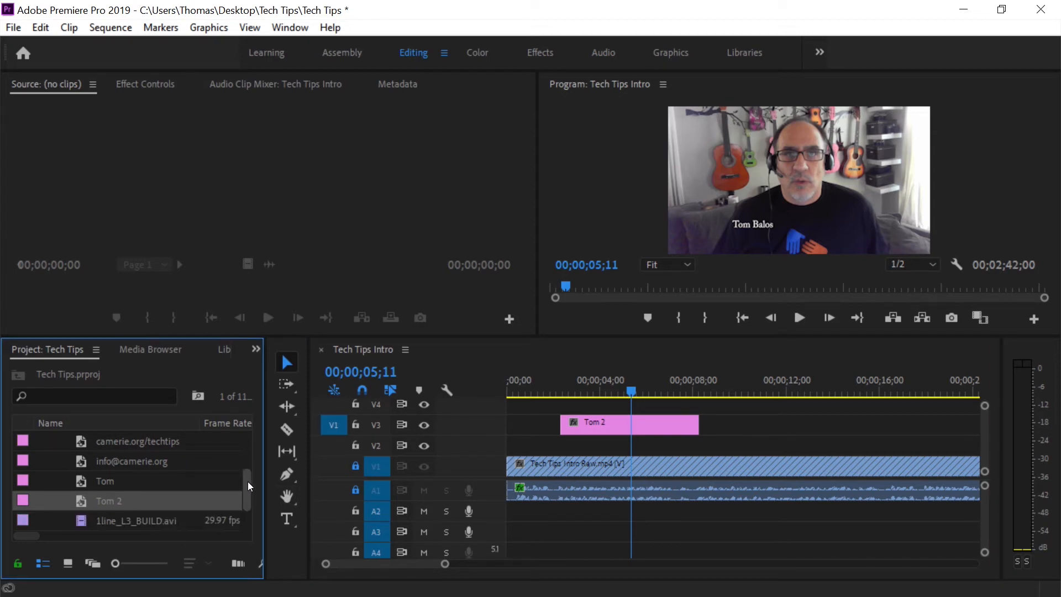
{"action": "left_click", "coordinate": [101, 520]}
{"action": "left_click_drag", "start_coordinate": [425, 423], "coordinate": [487, 451]}
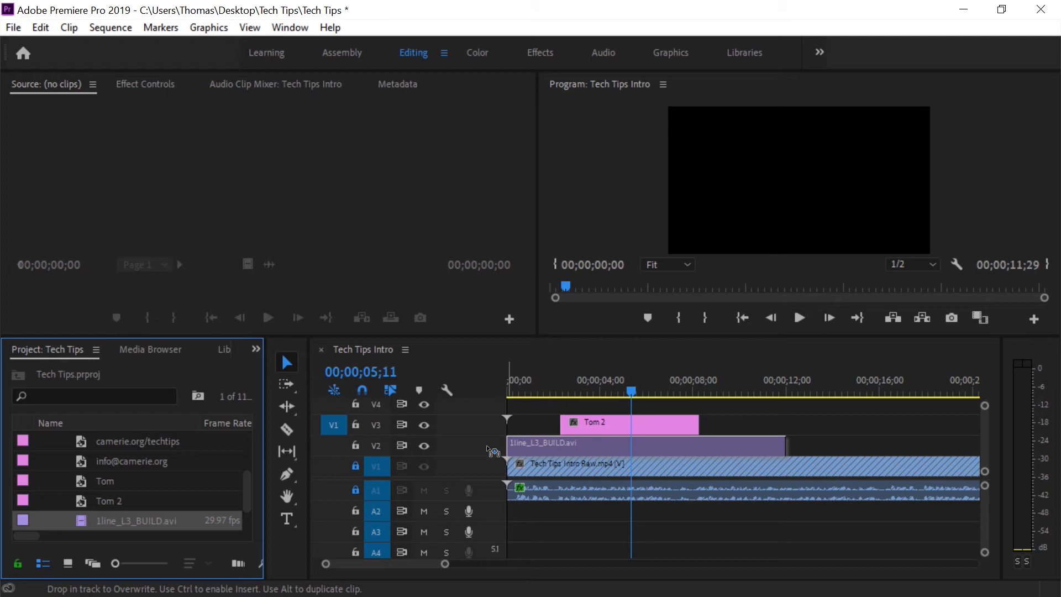
{"action": "mouse_move", "coordinate": [486, 447]}
{"action": "left_mouse_down"}
{"action": "mouse_move", "coordinate": [522, 446]}
{"action": "mouse_move", "coordinate": [505, 446]}
{"action": "left_mouse_up"}
{"action": "left_click_drag", "start_coordinate": [507, 449], "coordinate": [507, 449]}
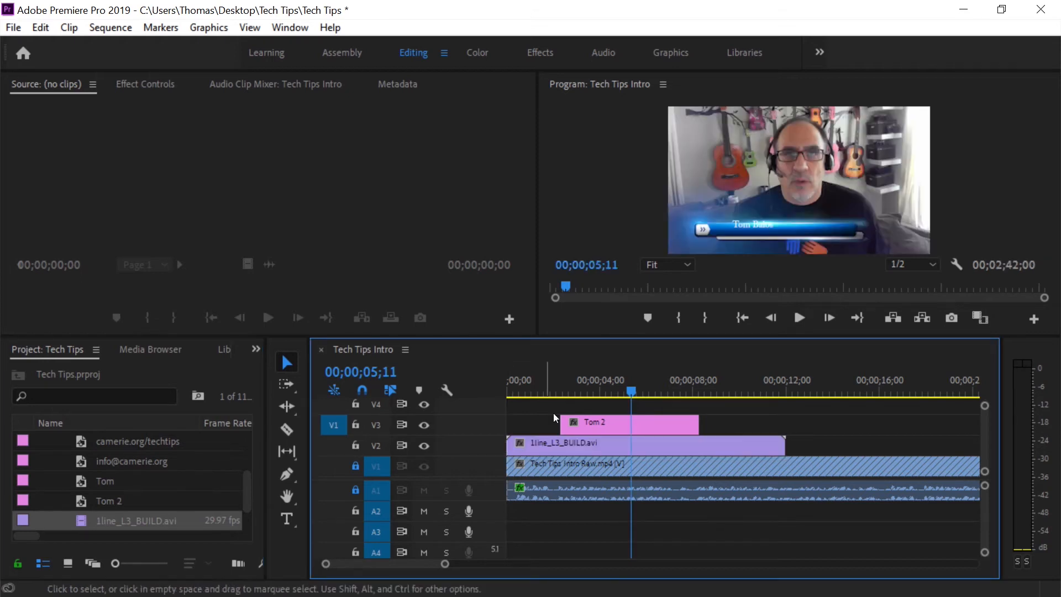
Play back the opening and closing animation of the lower-third clip on V2.
{"action": "left_click_drag", "start_coordinate": [593, 388], "coordinate": [505, 385]}
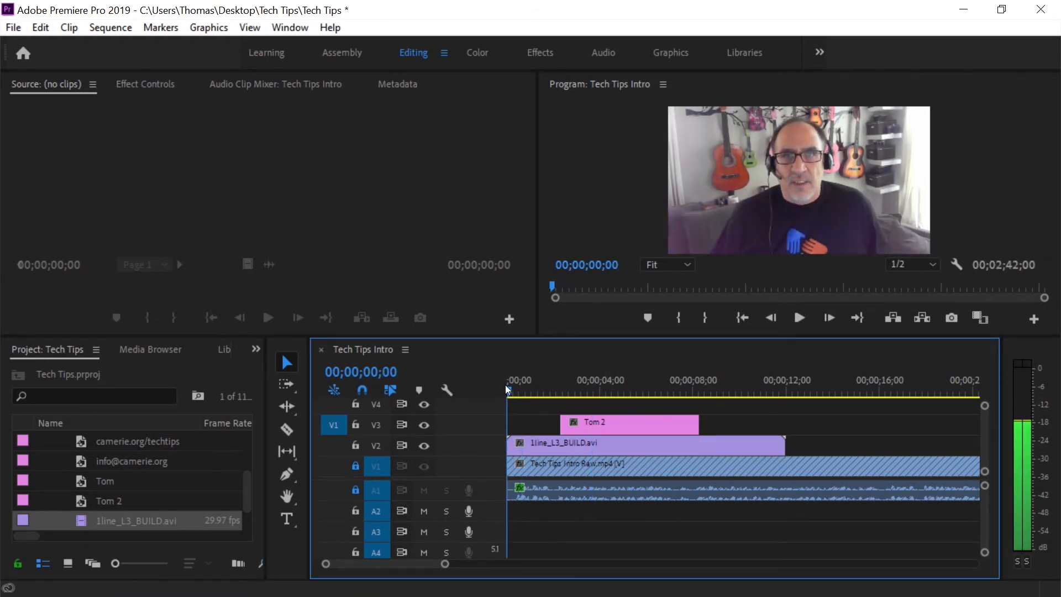
{"action": "key", "text": "space"}
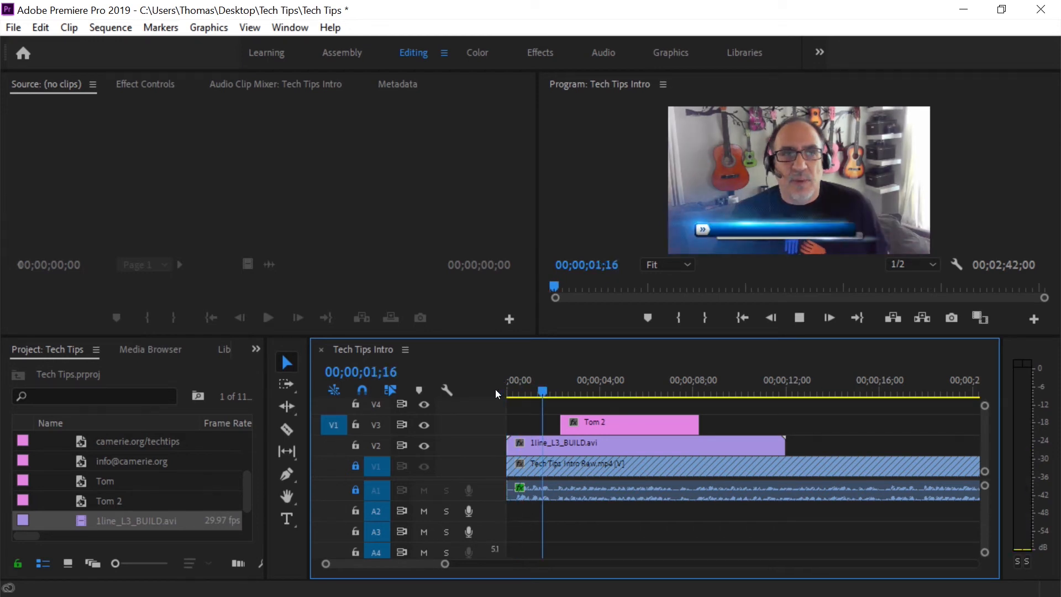
{"action": "key", "text": "space"}
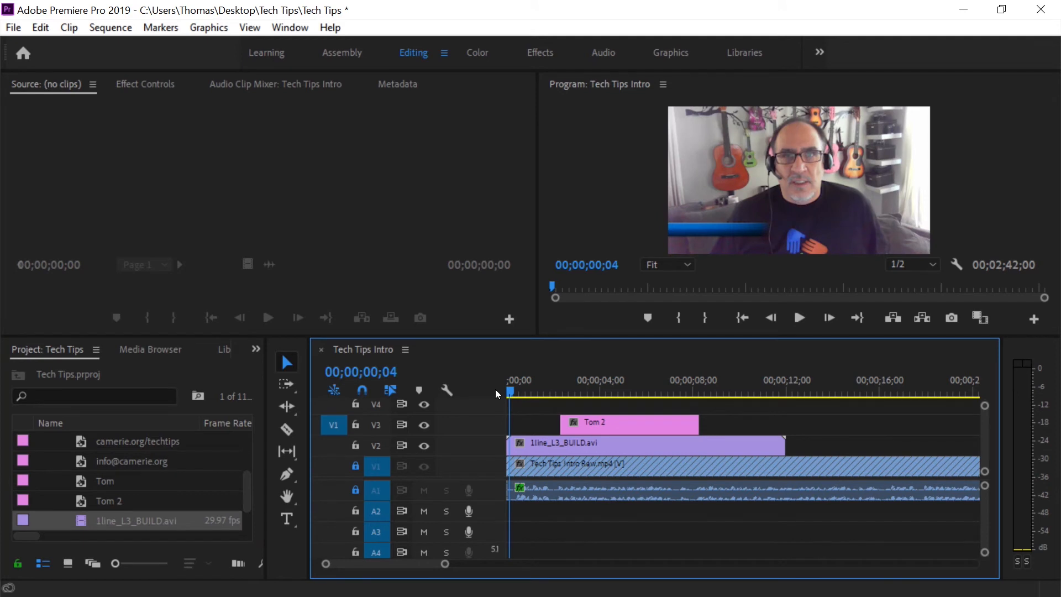
{"action": "left_click_drag", "start_coordinate": [746, 390], "coordinate": [757, 390]}
{"action": "key", "text": "space"}
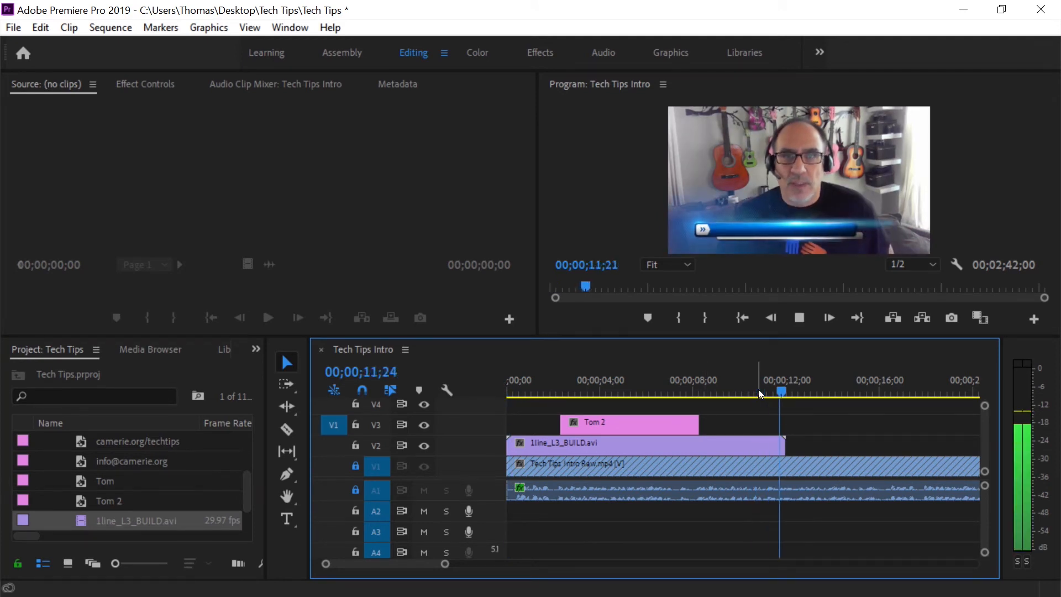
{"action": "left_click", "coordinate": [758, 390]}
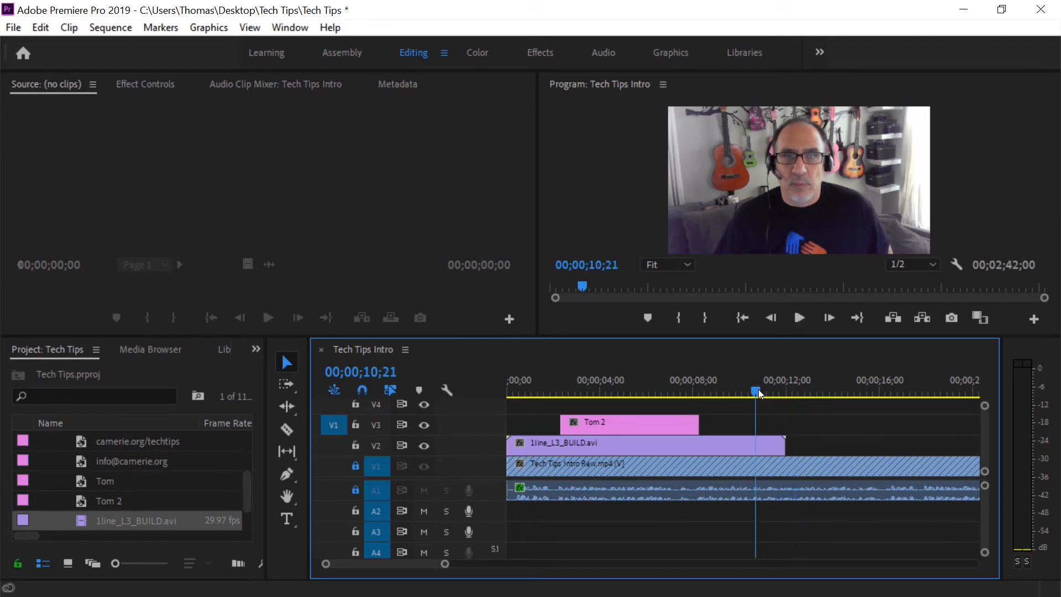
Reopen the name title on V3 at 00;00;04;17 and move its text onto the blue bar at about X 641.0, Y 919.4.
{"action": "left_click", "coordinate": [617, 428]}
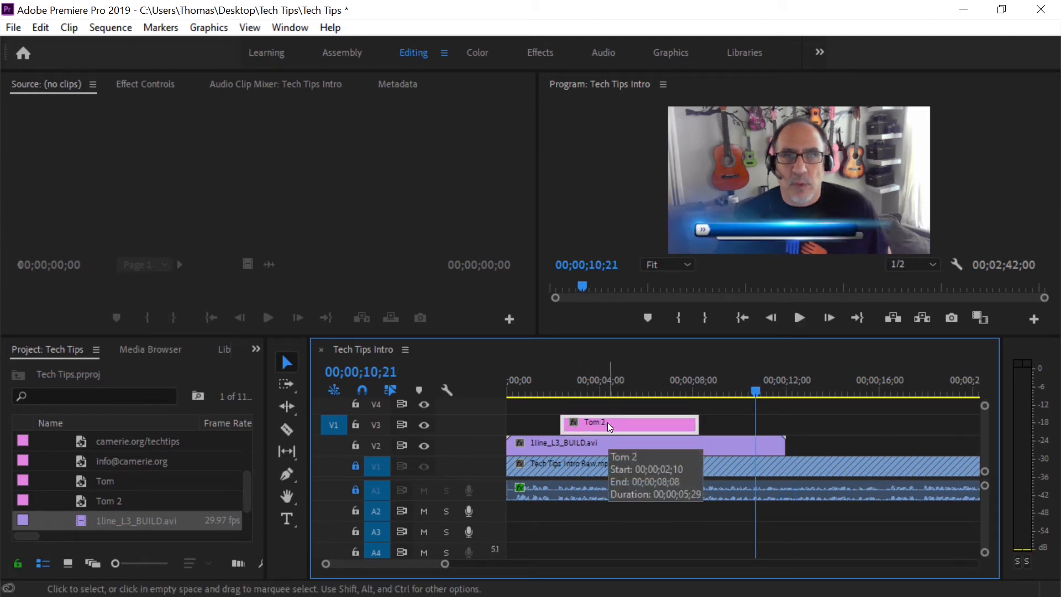
{"action": "left_click", "coordinate": [617, 399]}
{"action": "left_click", "coordinate": [615, 394]}
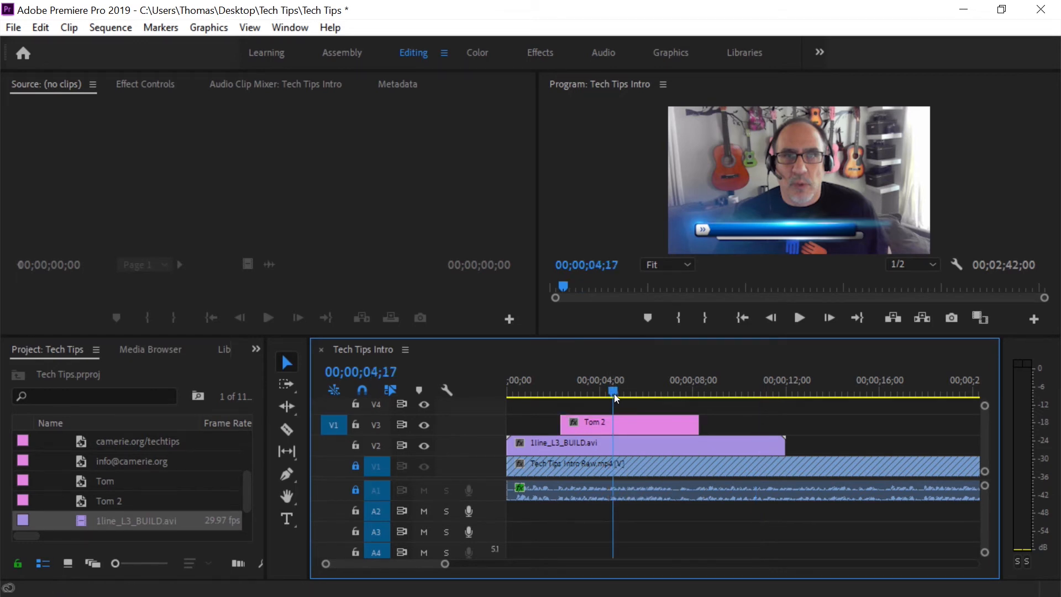
{"action": "left_click", "coordinate": [615, 426]}
{"action": "double_click", "coordinate": [616, 427]}
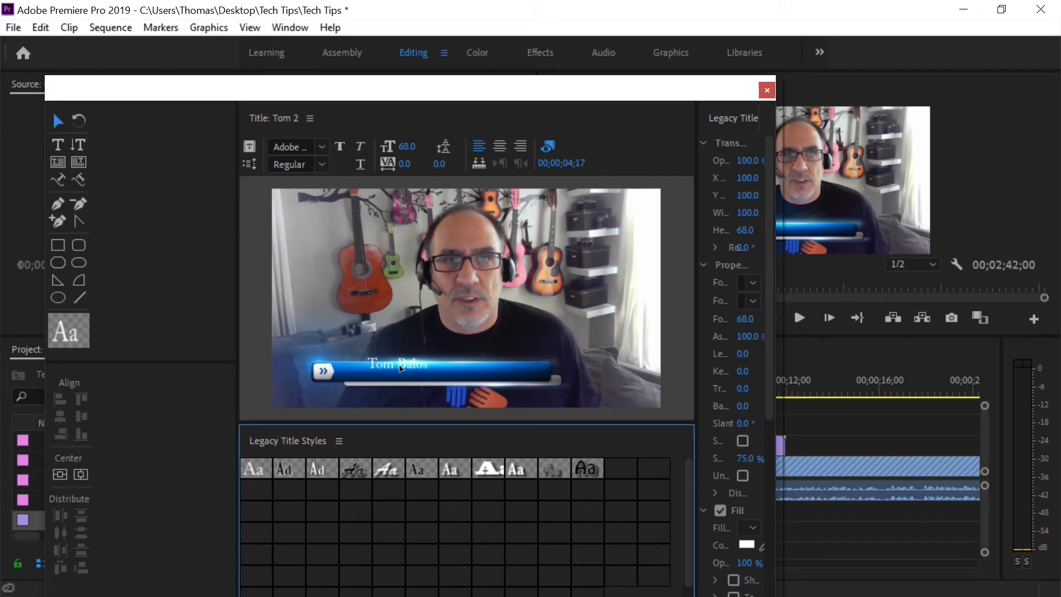
{"action": "left_click", "coordinate": [401, 369]}
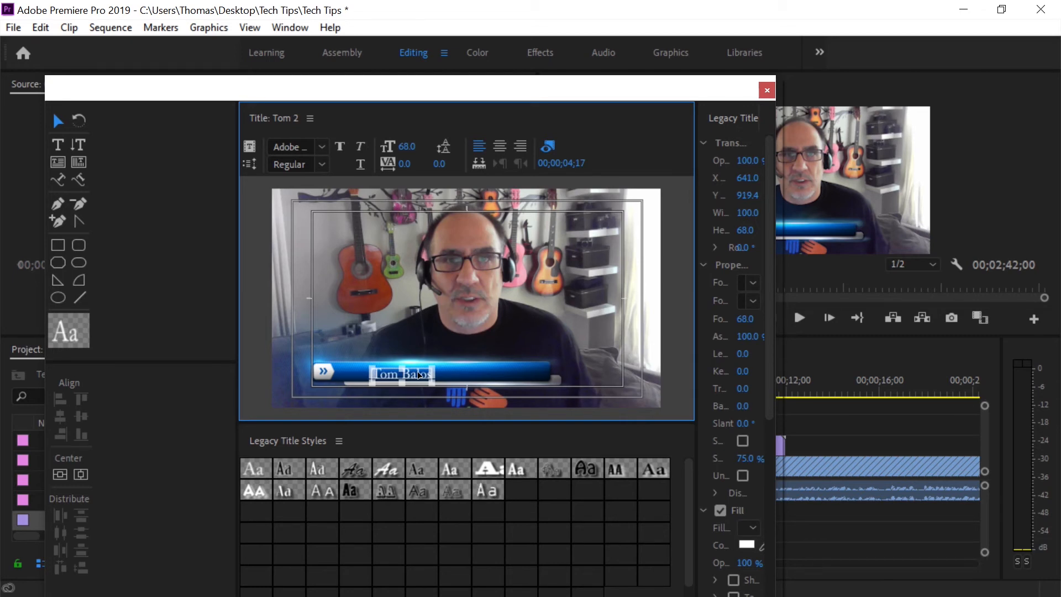
Nudge the name text up to Y 912.4 and close the title editor.
{"action": "key", "text": "Up"}
{"action": "key", "text": "Up"}
{"action": "key", "text": "Up"}
{"action": "key", "text": "Up"}
{"action": "key", "text": "Up"}
{"action": "key", "text": "Up"}
{"action": "key", "text": "Up"}
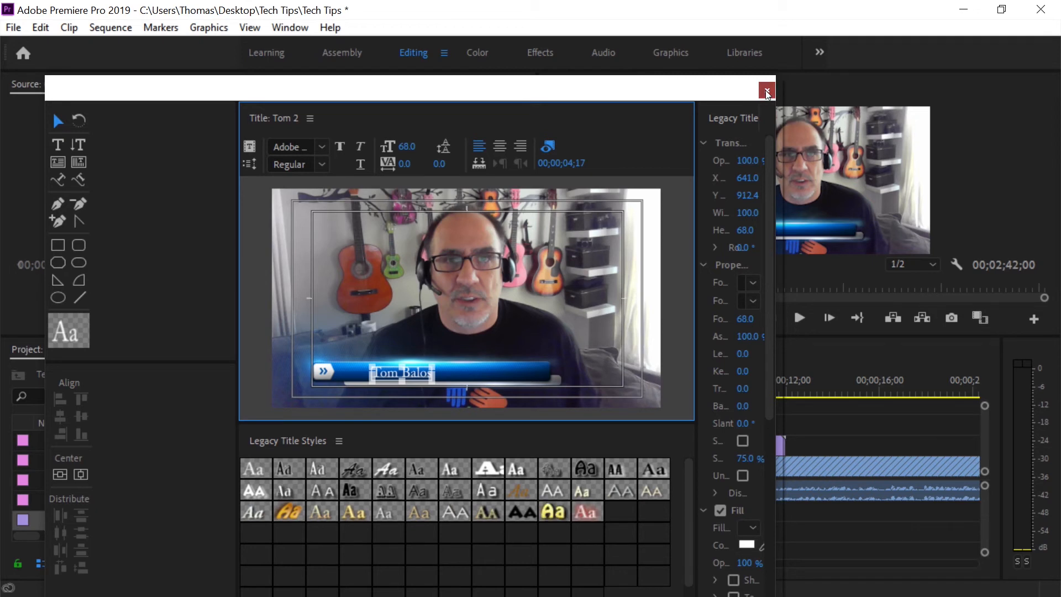
{"action": "left_click", "coordinate": [767, 93]}
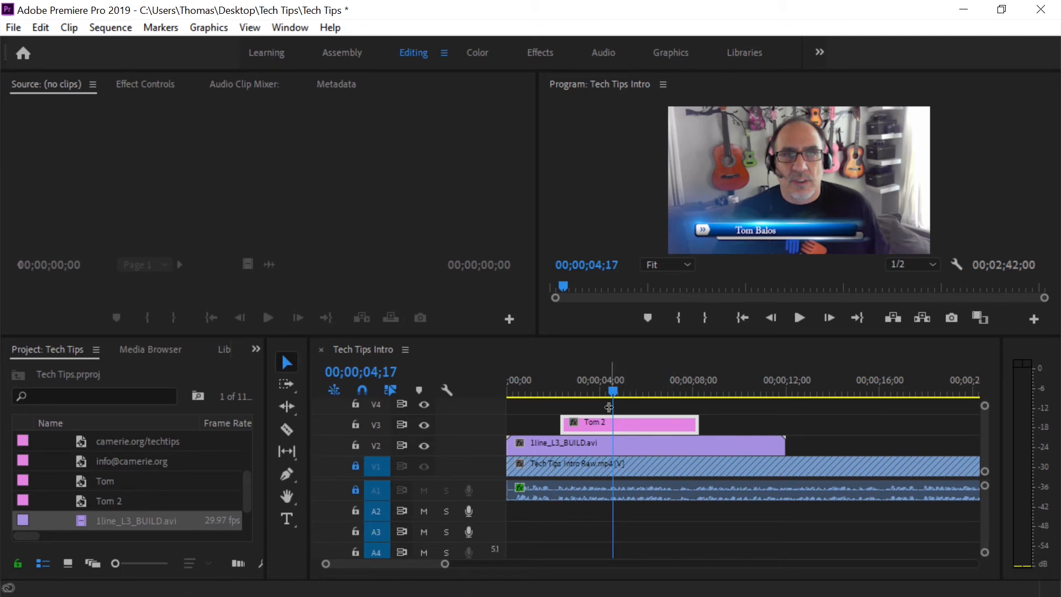
Extend the start of the name title on V3 back to 00;00;00;20, once the lower-third bar has formed.
{"action": "left_click_drag", "start_coordinate": [602, 391], "coordinate": [511, 376]}
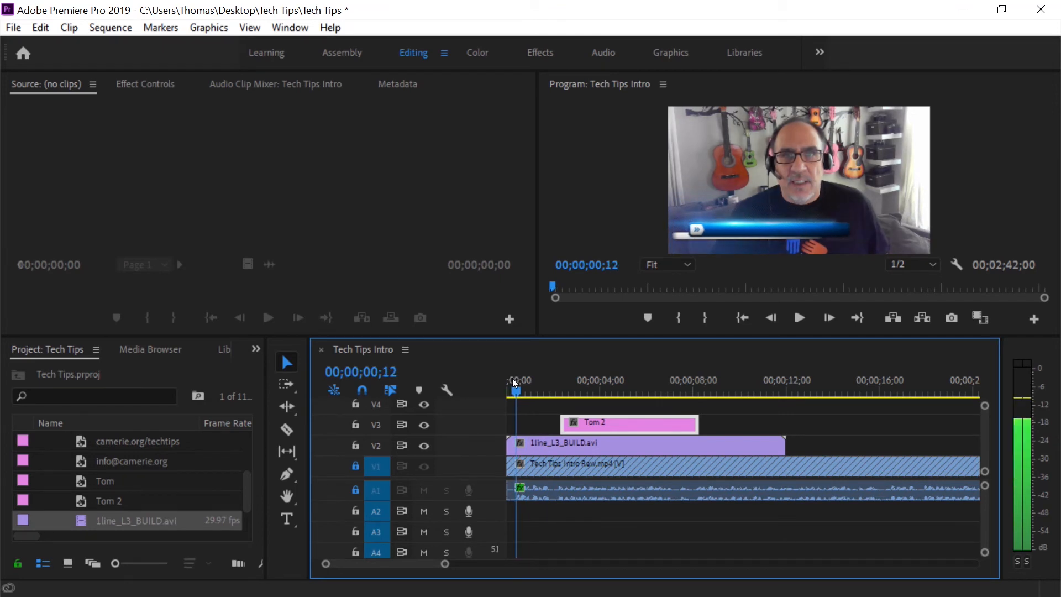
{"action": "key", "text": "Right"}
{"action": "key", "text": "Right"}
{"action": "key", "text": "Right"}
{"action": "key", "text": "Right"}
{"action": "key", "text": "Right"}
{"action": "key", "text": "Right"}
{"action": "key", "text": "Right"}
{"action": "key", "text": "Right"}
{"action": "key", "text": "Right"}
{"action": "key", "text": "Right"}
{"action": "key", "text": "Right"}
{"action": "key", "text": "Right"}
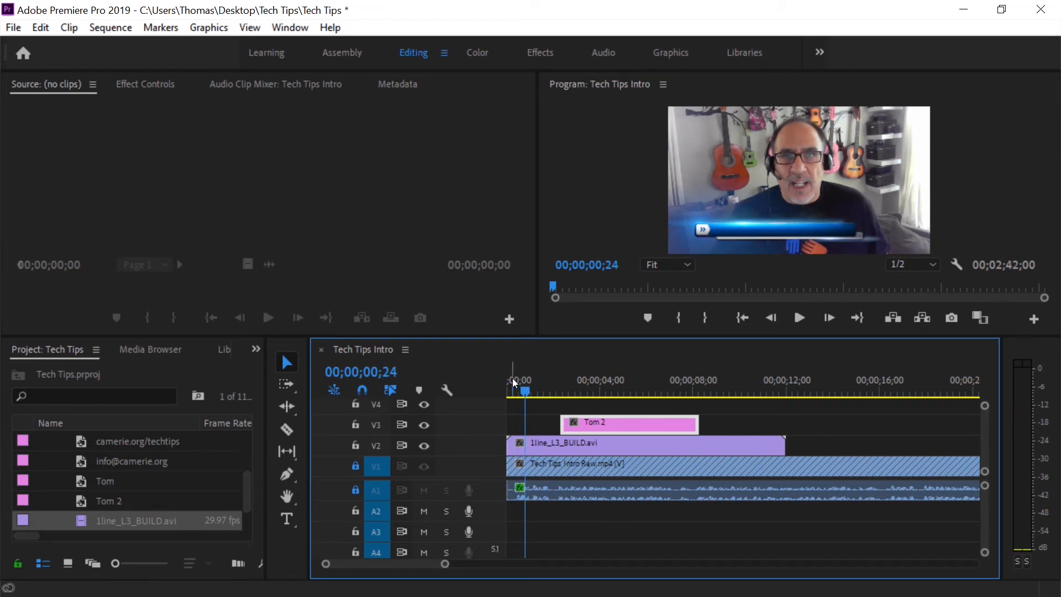
{"action": "key", "text": "Left"}
{"action": "key", "text": "Left"}
{"action": "key", "text": "Left"}
{"action": "key", "text": "Left"}
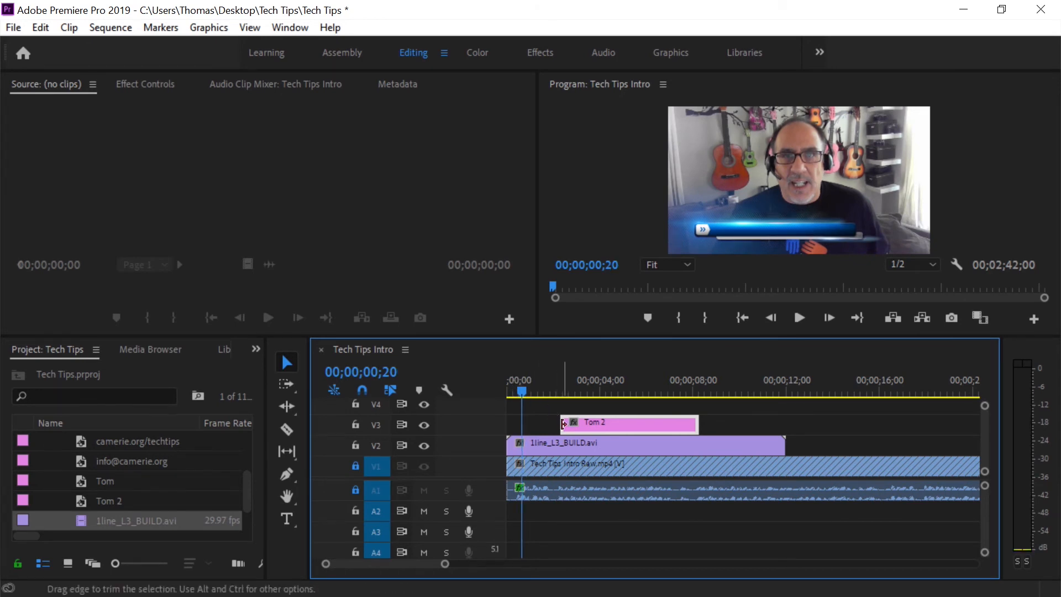
{"action": "left_click_drag", "start_coordinate": [563, 423], "coordinate": [518, 423]}
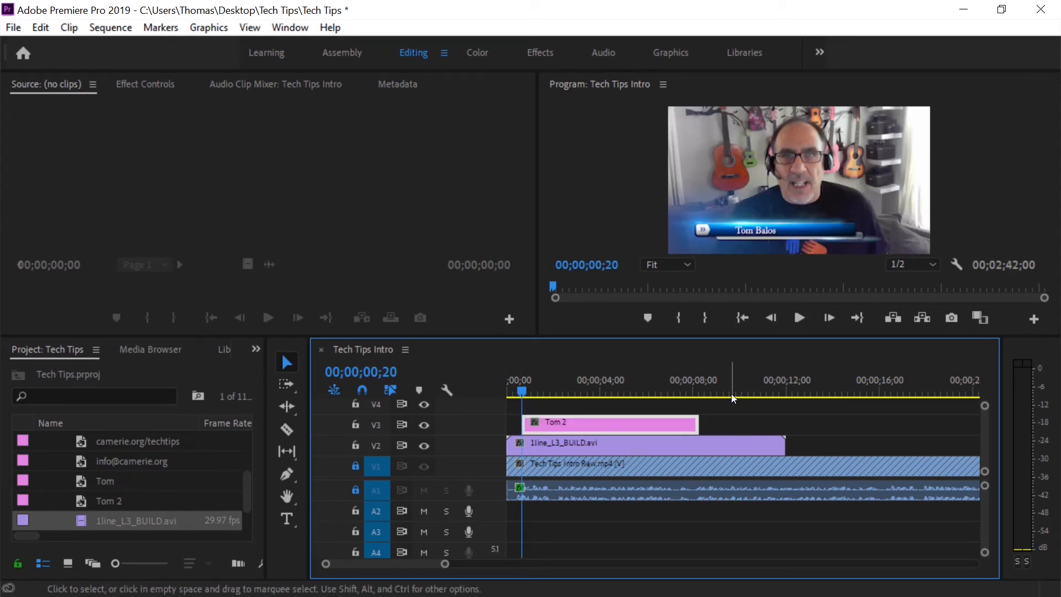
Extend the end of the name title on V3 to 00;00;11;29, matching the end of the lower-third clip on V2.
{"action": "left_click", "coordinate": [748, 381]}
{"action": "left_click", "coordinate": [777, 388]}
{"action": "left_click_drag", "start_coordinate": [780, 387], "coordinate": [781, 389]}
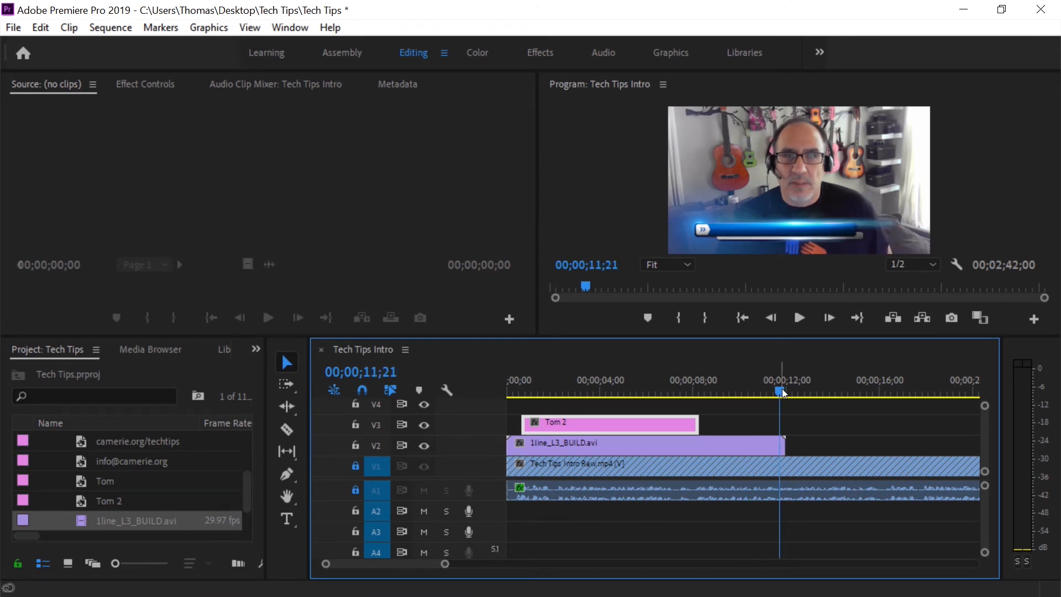
{"action": "left_click_drag", "start_coordinate": [781, 389], "coordinate": [783, 390]}
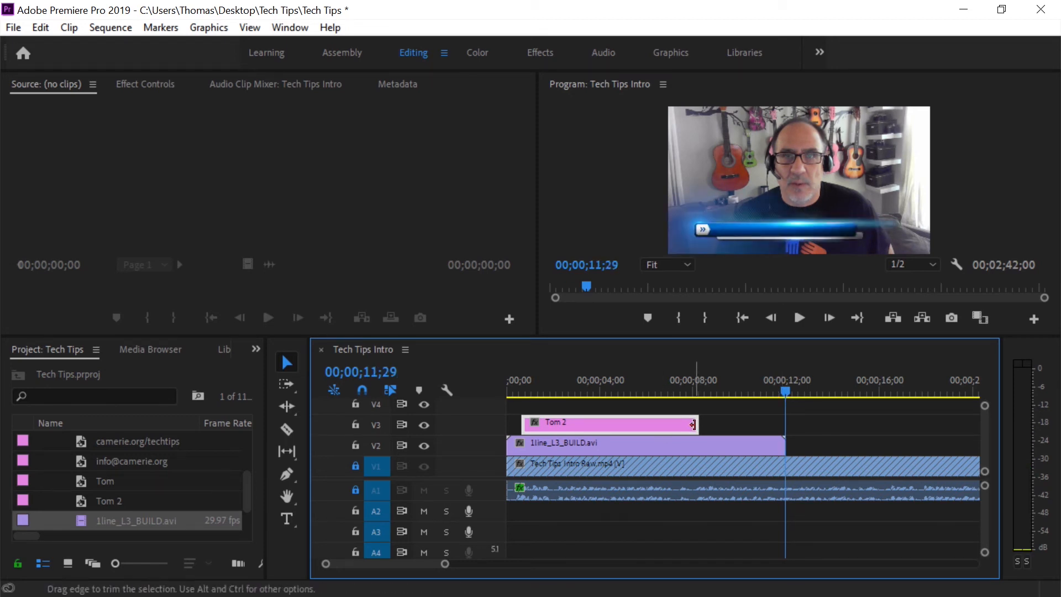
{"action": "left_click_drag", "start_coordinate": [697, 424], "coordinate": [781, 428]}
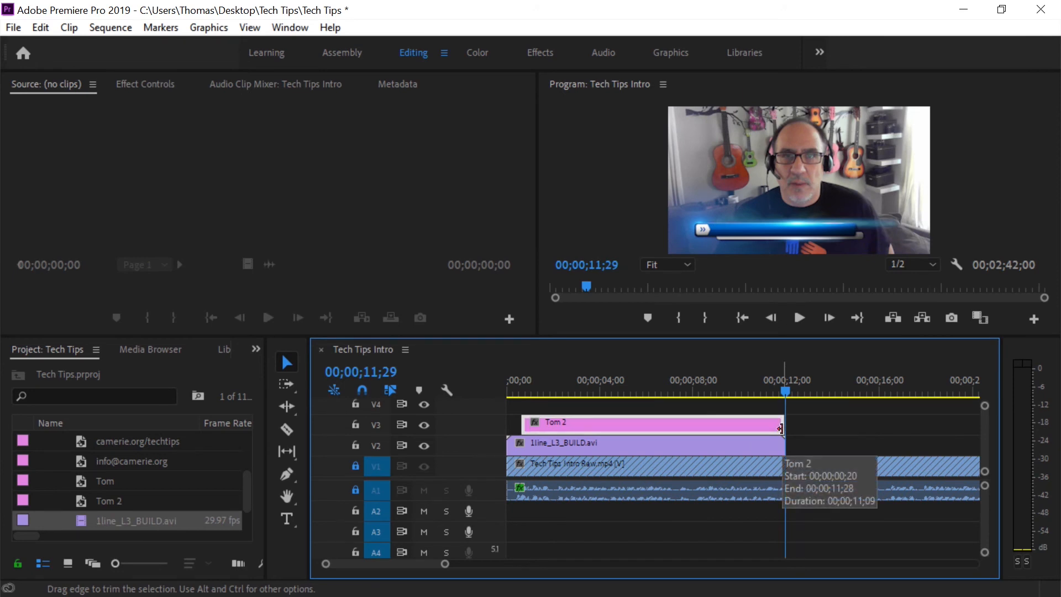
Play back the opening of the sequence from 00;00;00;05 to check when the name appears over the lower third.
{"action": "left_click", "coordinate": [512, 390]}
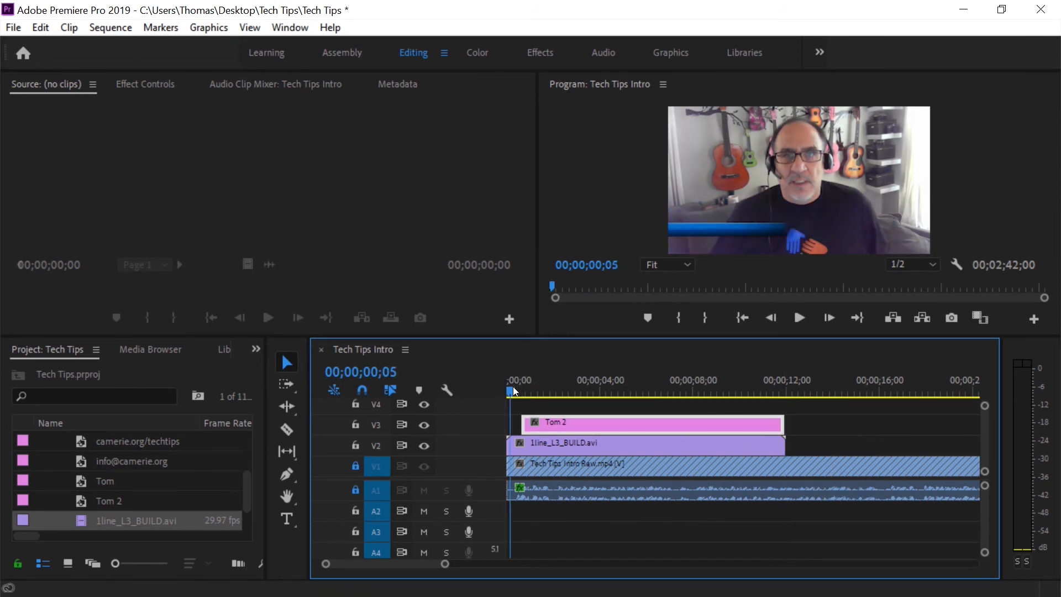
{"action": "key", "text": "space"}
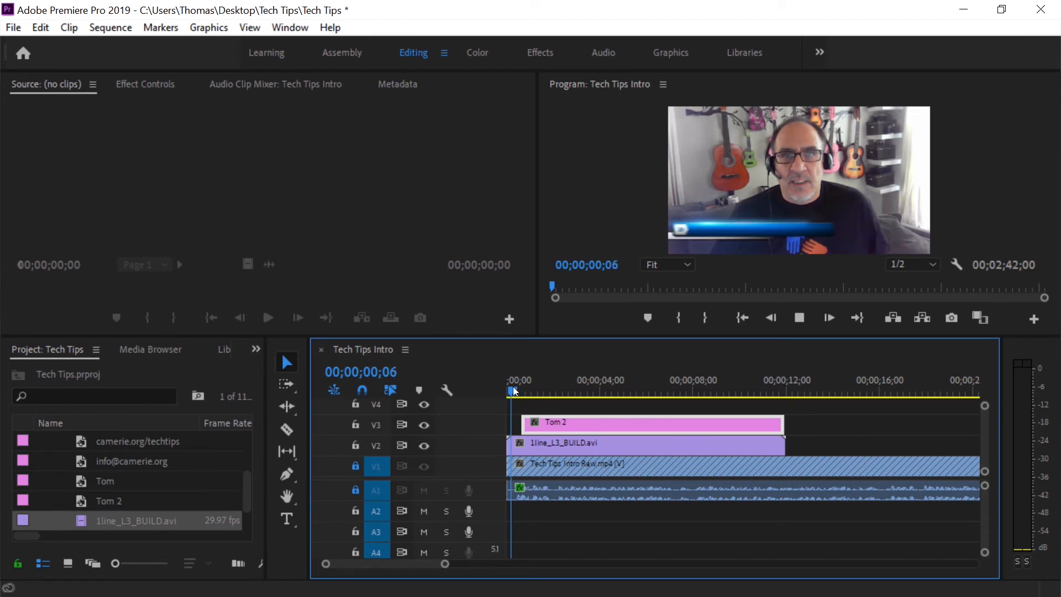
{"action": "key", "text": "space"}
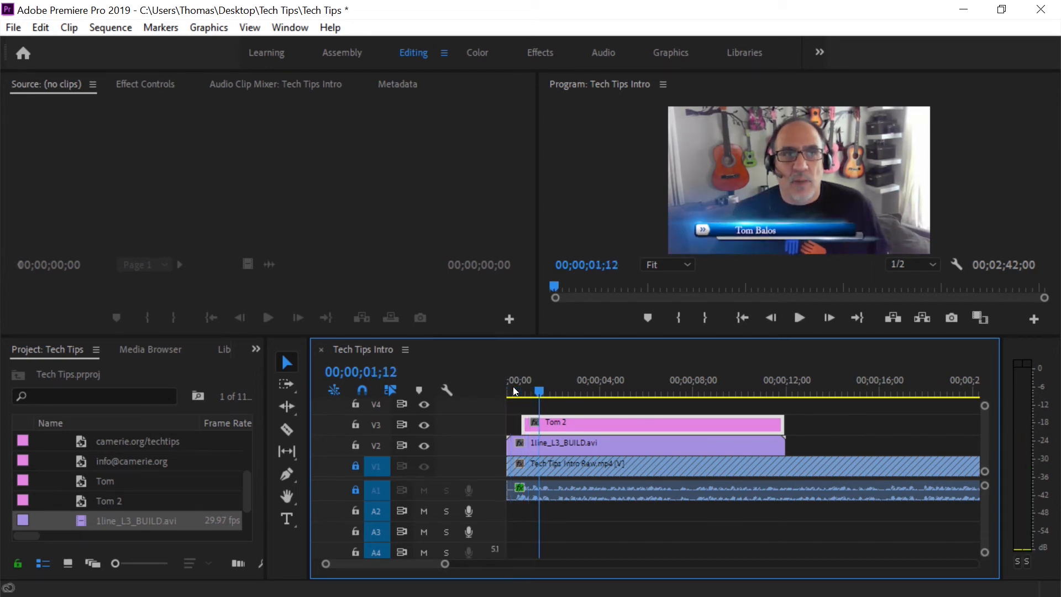
Apply the Cross Dissolve transition to both the start and the end of the name title on V3.
{"action": "left_click", "coordinate": [258, 349]}
{"action": "left_click", "coordinate": [289, 440]}
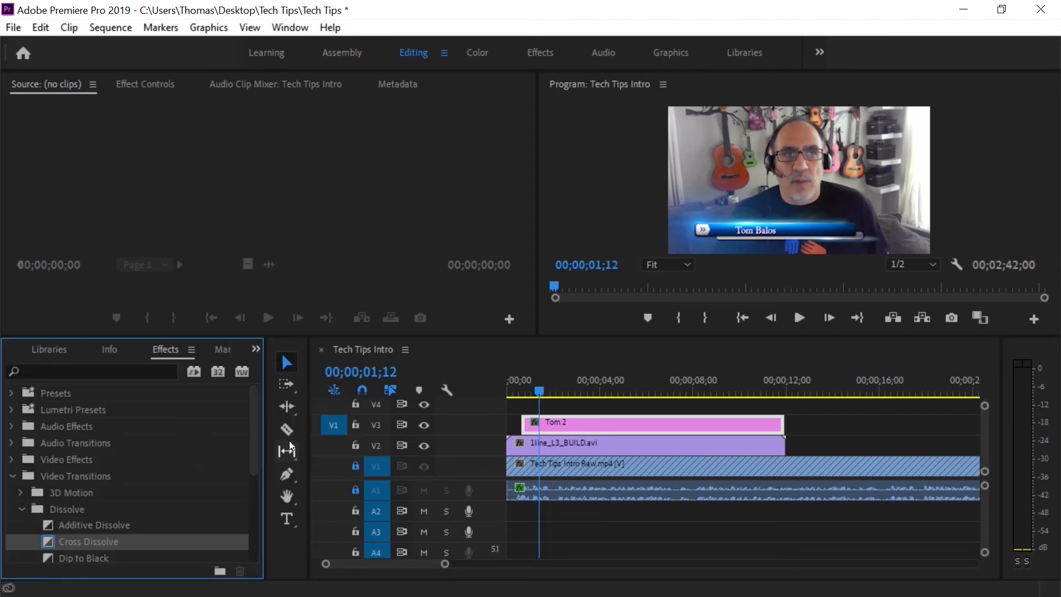
{"action": "left_click_drag", "start_coordinate": [59, 539], "coordinate": [543, 426]}
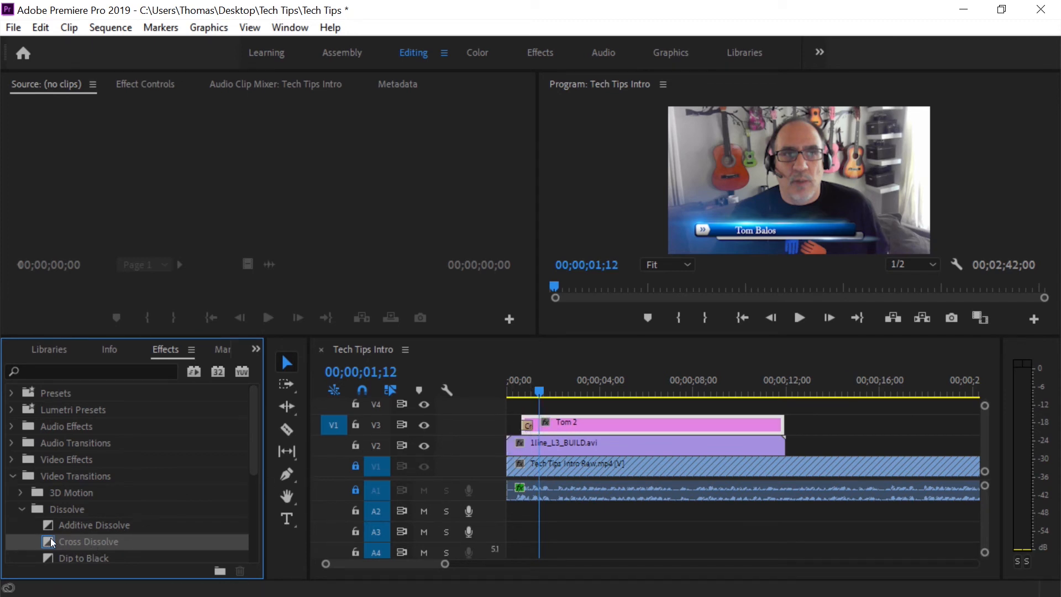
{"action": "left_click_drag", "start_coordinate": [51, 538], "coordinate": [782, 422]}
Play back the fade-in and fade-out of the name title against the lower third's opening and closing animation.
{"action": "mouse_move", "coordinate": [526, 389]}
{"action": "left_mouse_down"}
{"action": "mouse_move", "coordinate": [512, 393]}
{"action": "mouse_move", "coordinate": [519, 383]}
{"action": "left_mouse_up"}
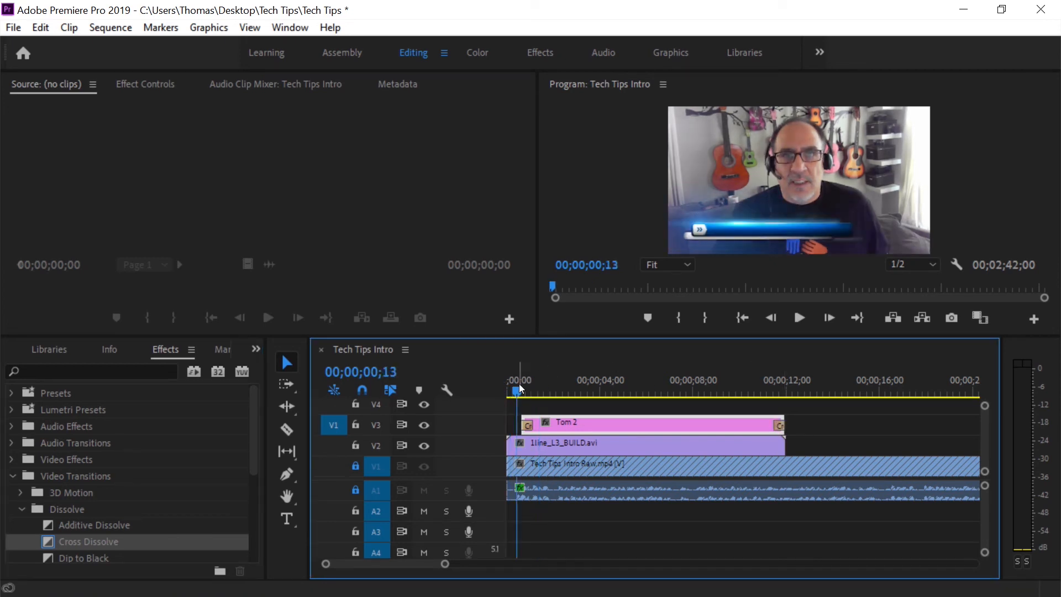
{"action": "key", "text": "space"}
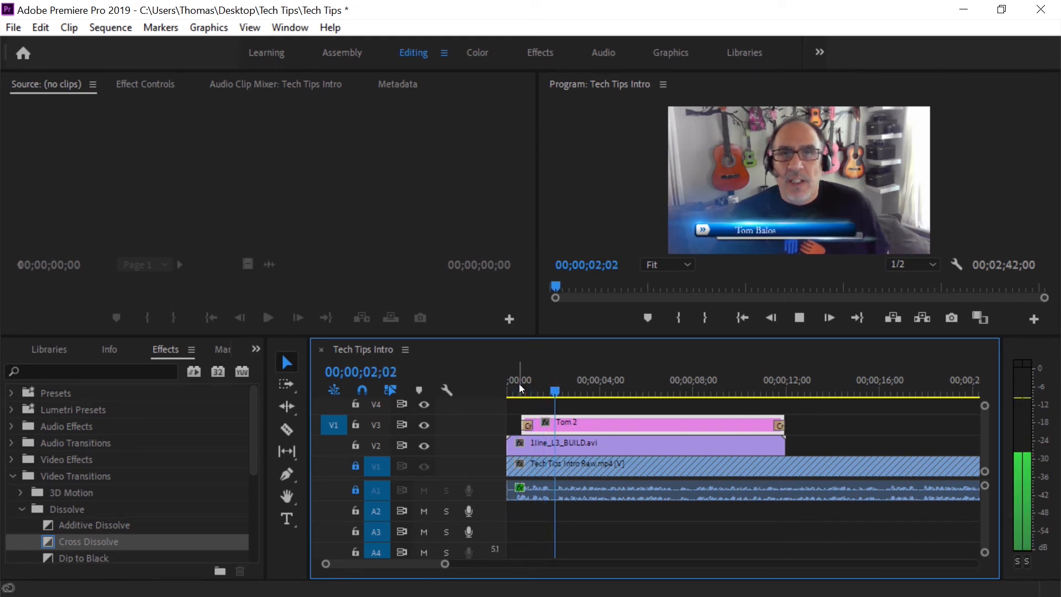
{"action": "key", "text": "space"}
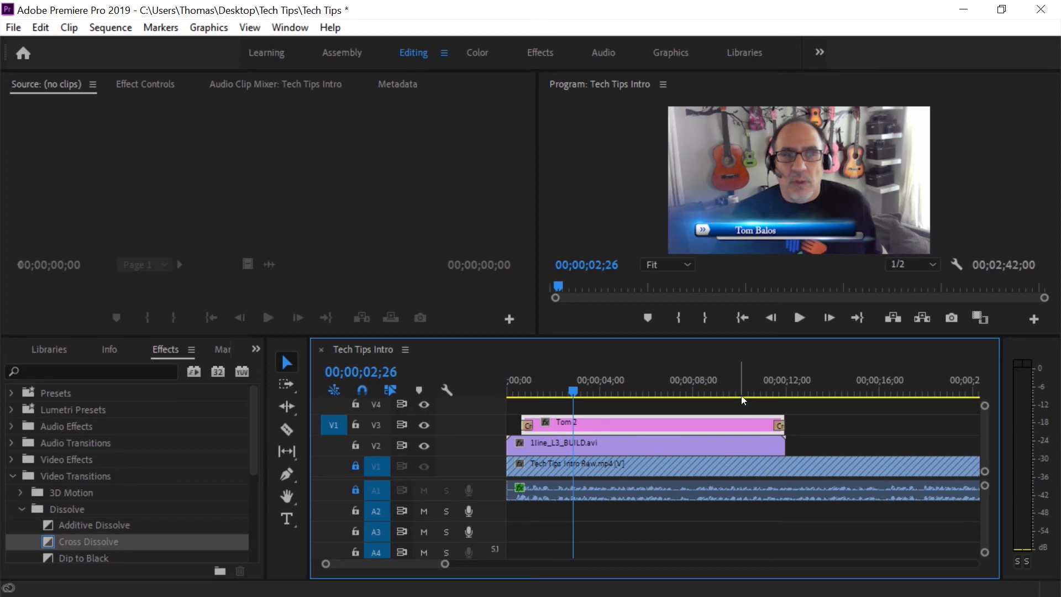
{"action": "right_click", "coordinate": [766, 392]}
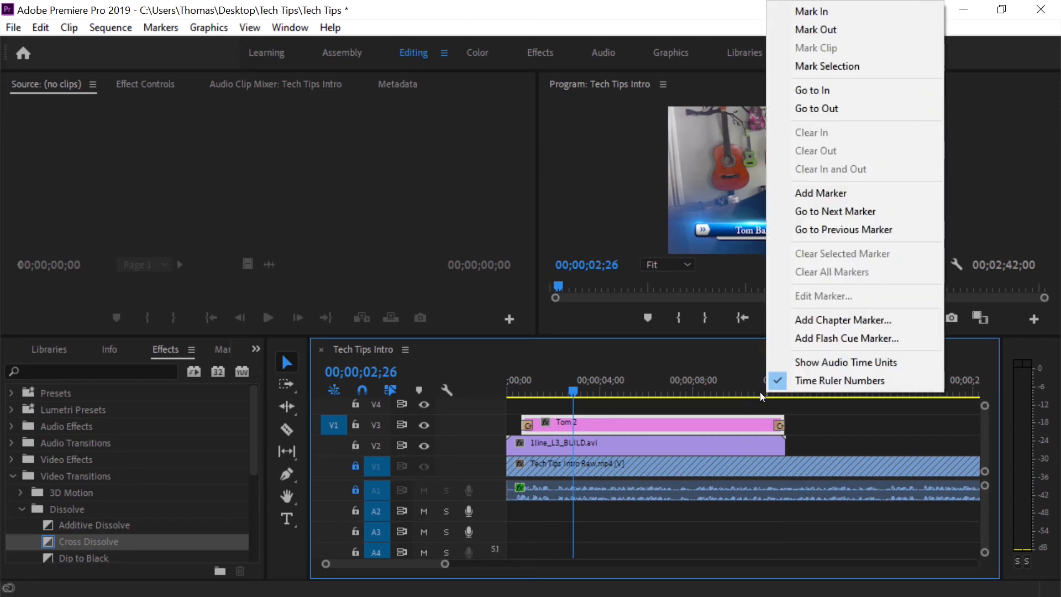
{"action": "left_click", "coordinate": [759, 393]}
{"action": "key", "text": "space"}
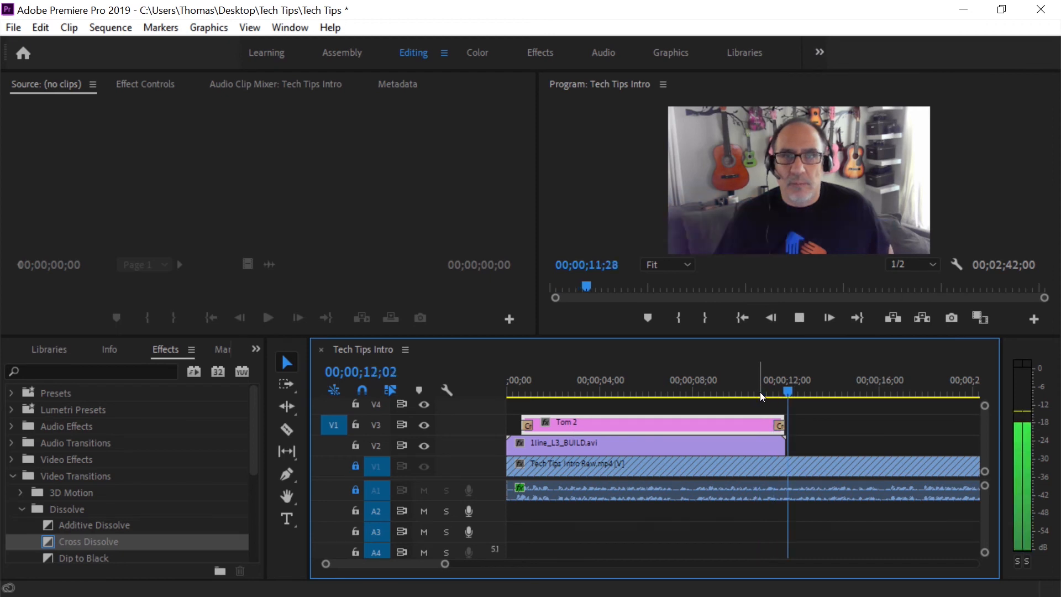
{"action": "key", "text": "space"}
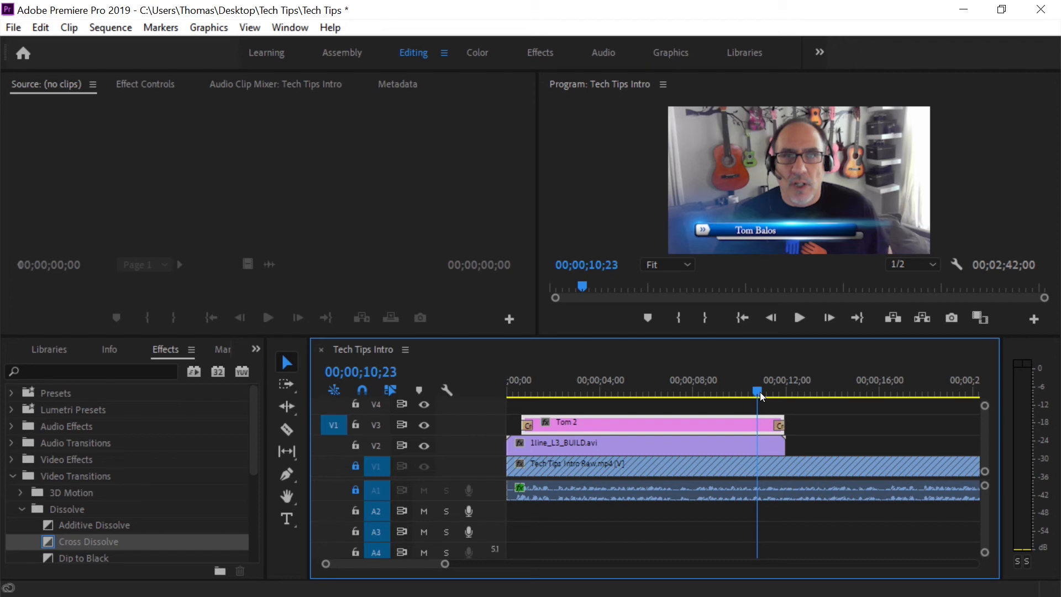
Open the V3 name title at 00;00;14;05 and create a new title based on it, named with the second person's first name.
{"action": "left_click", "coordinate": [826, 391]}
{"action": "left_click_drag", "start_coordinate": [827, 394], "coordinate": [838, 392]}
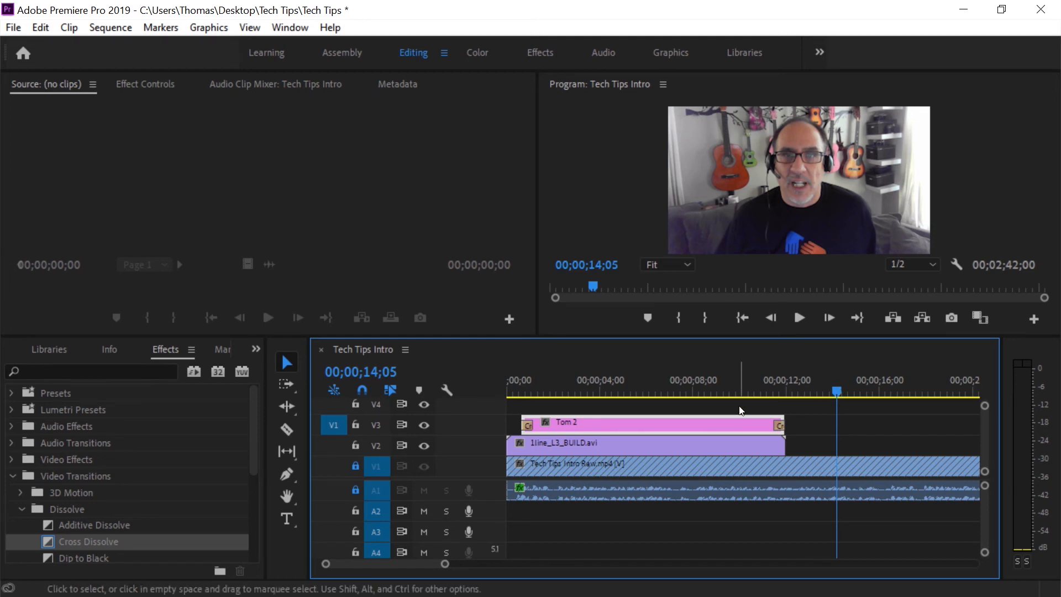
{"action": "right_click", "coordinate": [638, 421]}
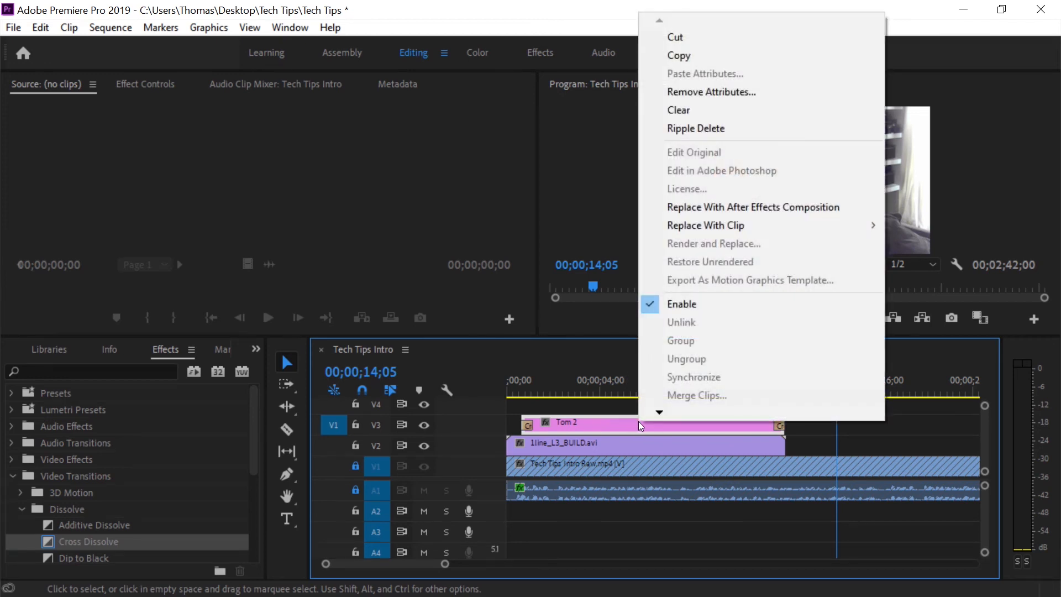
{"action": "double_click", "coordinate": [638, 421]}
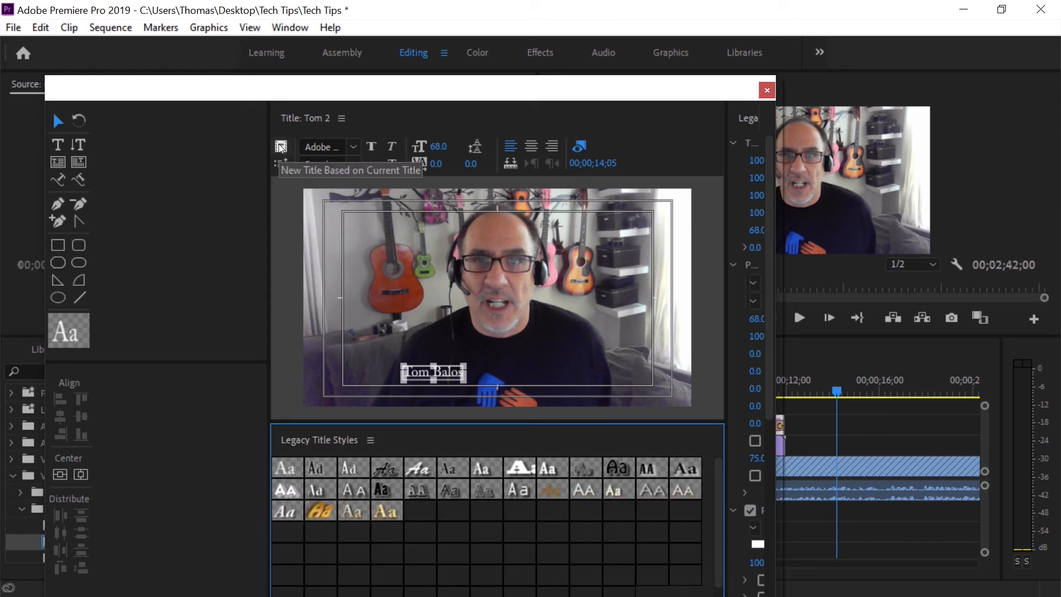
{"action": "left_click", "coordinate": [281, 147]}
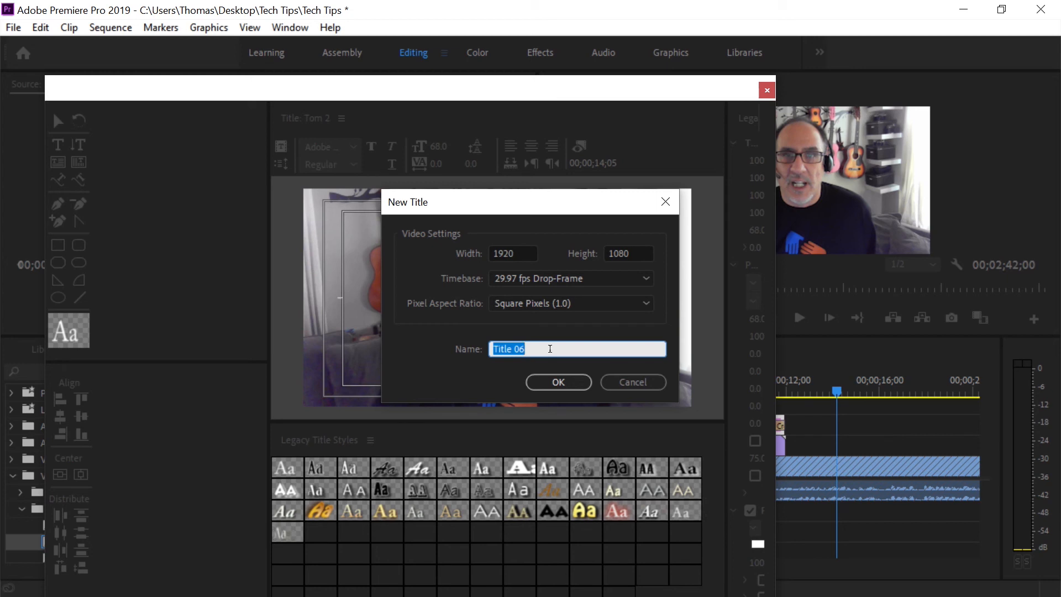
{"action": "type", "text": "Craig"}
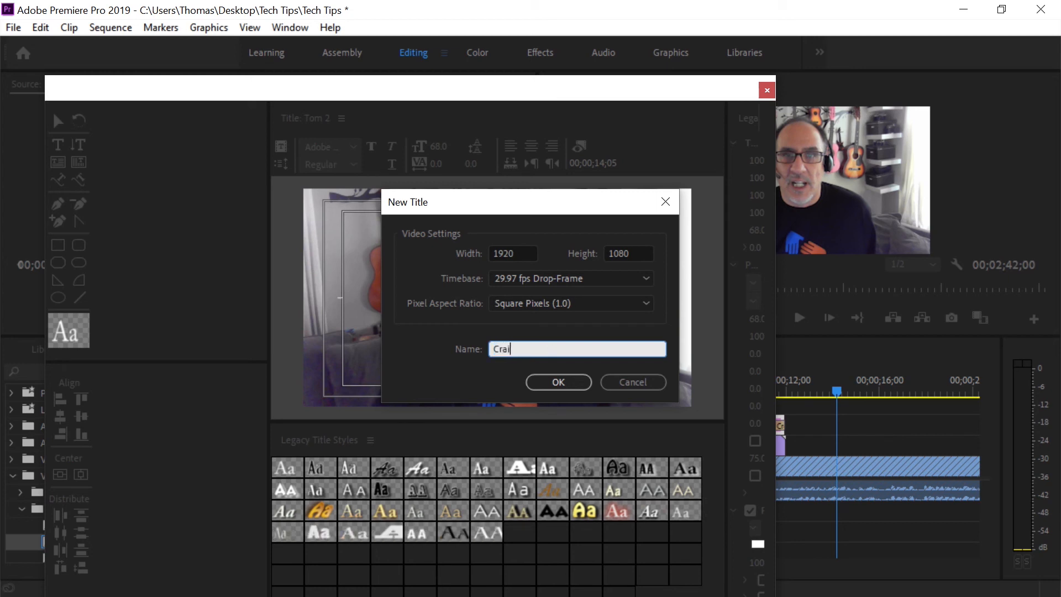
{"action": "left_click", "coordinate": [557, 382]}
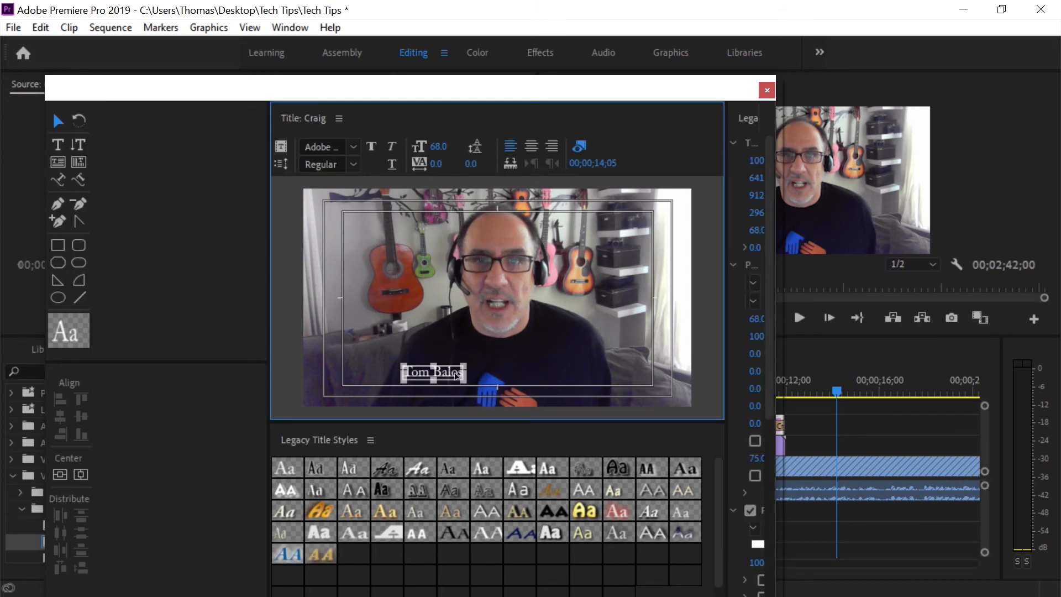
Replace the copied name text in the new title with the second person's first name and close the title editor.
{"action": "double_click", "coordinate": [454, 372]}
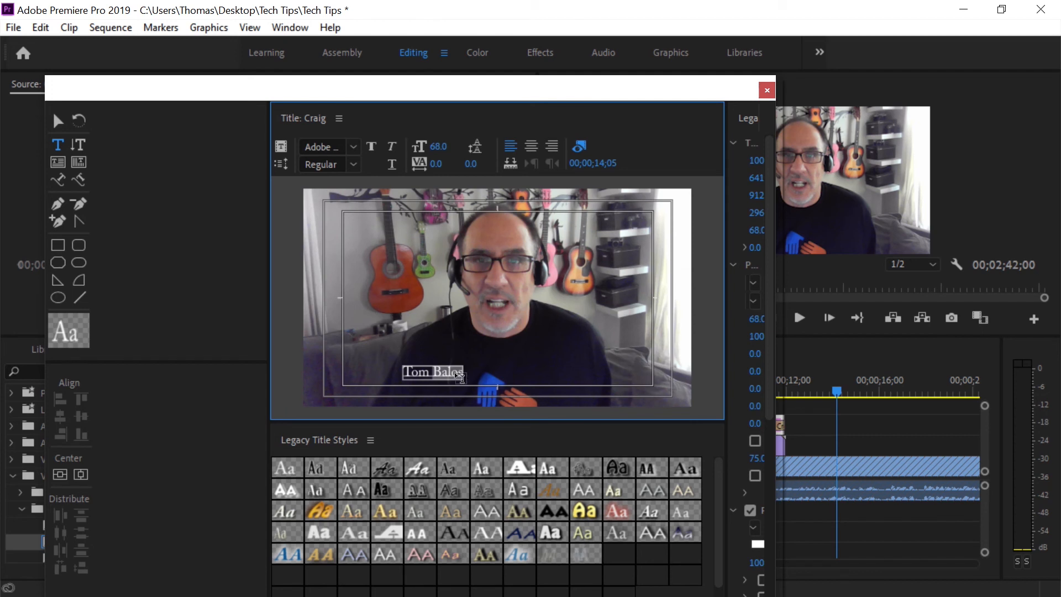
{"action": "key", "text": "BackSpace"}
{"action": "key", "text": "BackSpace"}
{"action": "key", "text": "BackSpace"}
{"action": "key", "text": "BackSpace"}
{"action": "key", "text": "BackSpace"}
{"action": "key", "text": "BackSpace"}
{"action": "key", "text": "BackSpace"}
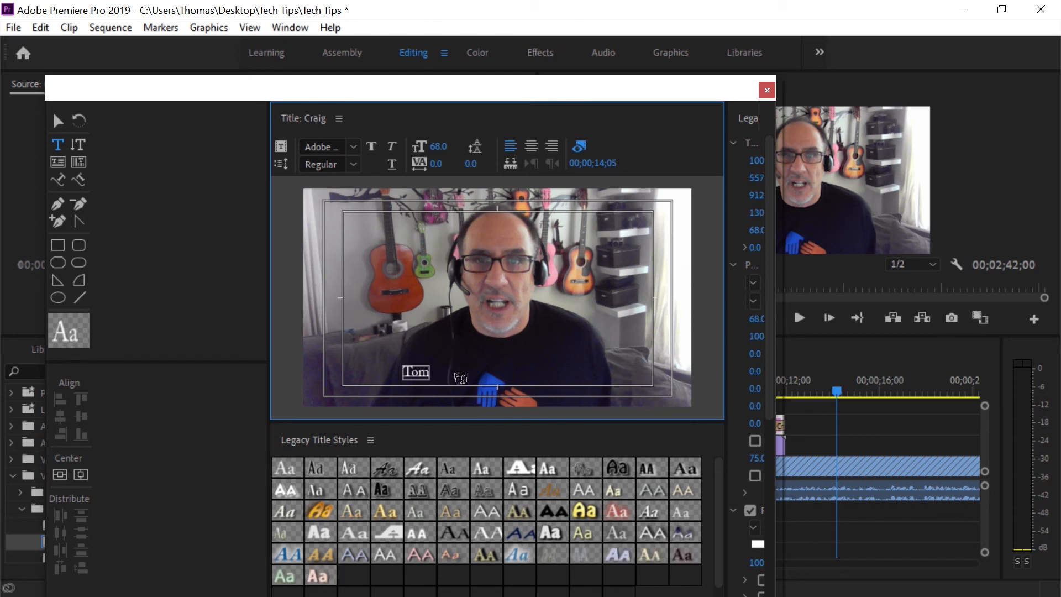
{"action": "key", "text": "BackSpace"}
{"action": "key", "text": "BackSpace"}
{"action": "key", "text": "BackSpace"}
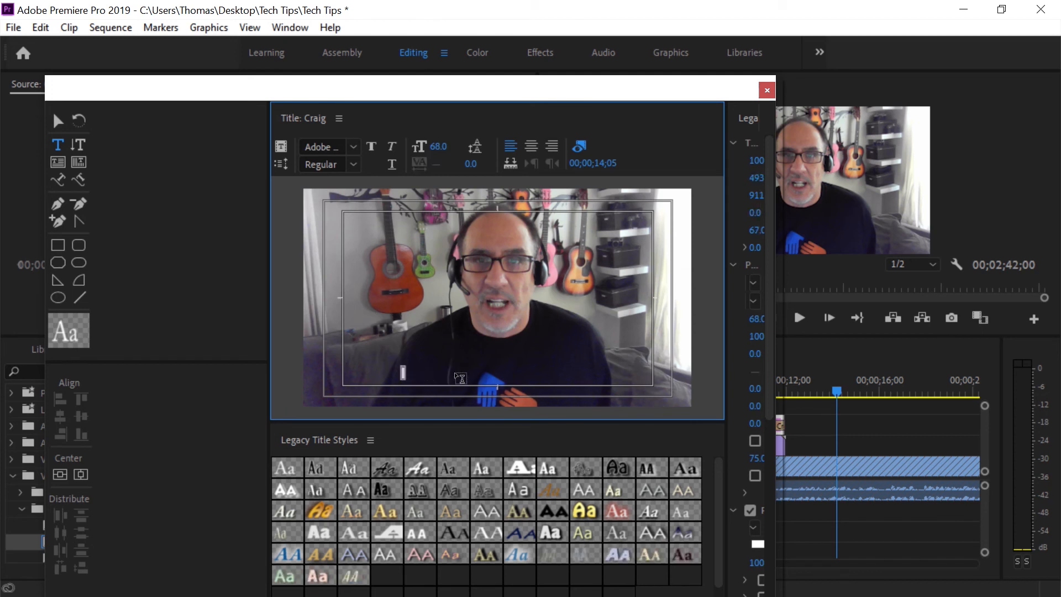
{"action": "type", "text": "C"}
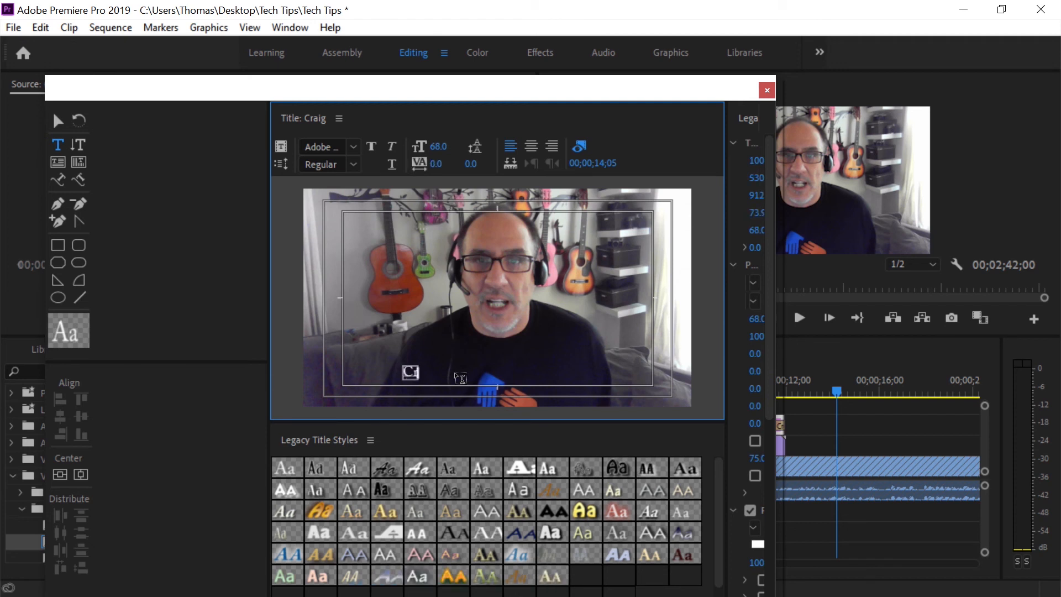
{"action": "type", "text": "raig"}
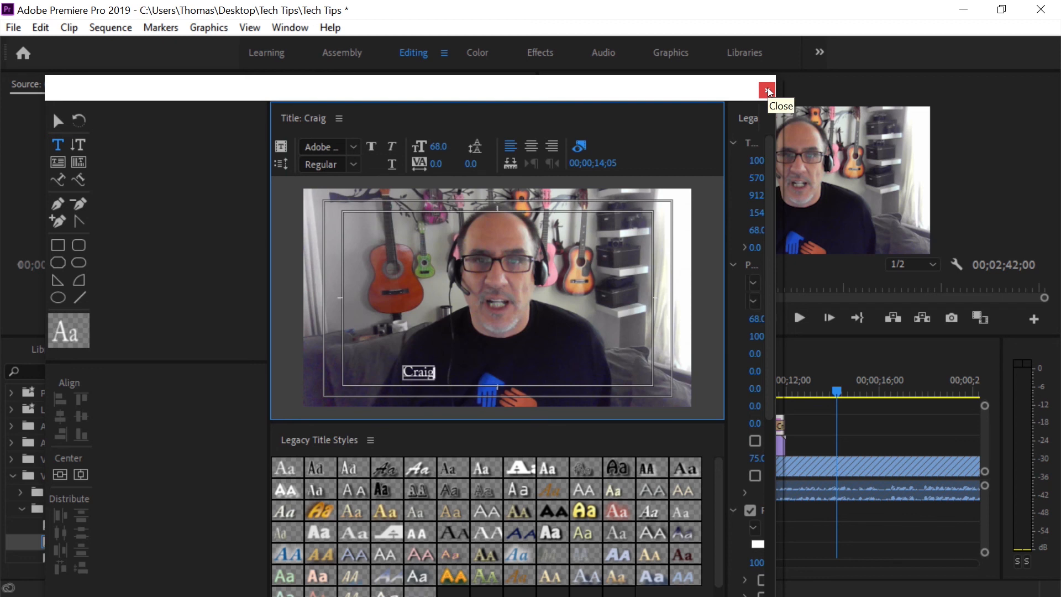
{"action": "left_click", "coordinate": [767, 91]}
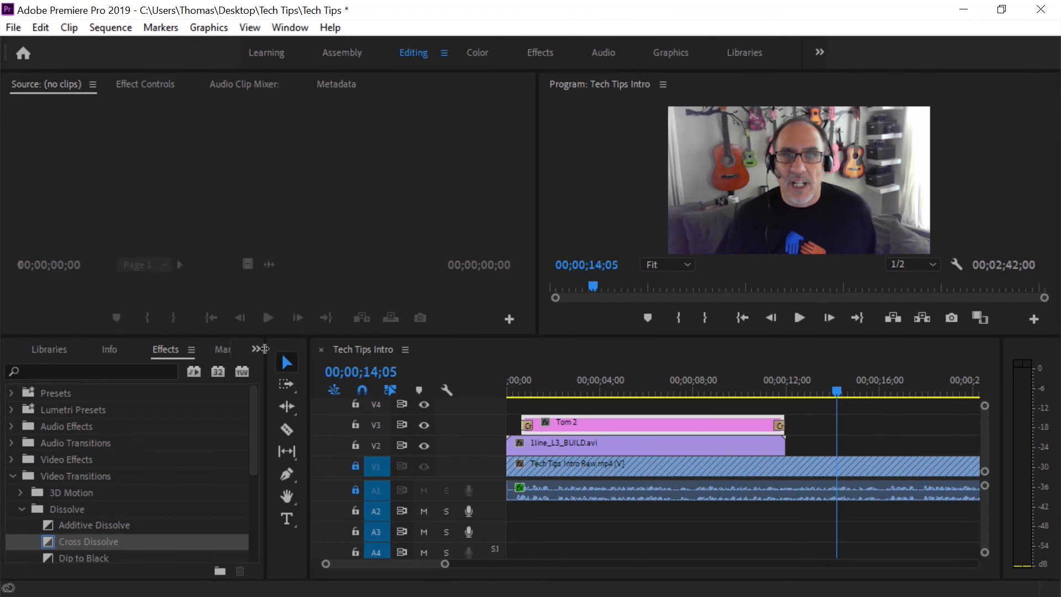
Place the new name title on track V3 at 00;00;16;18 and preview it at 00;00;18;04.
{"action": "left_click", "coordinate": [255, 350]}
{"action": "left_click", "coordinate": [280, 367]}
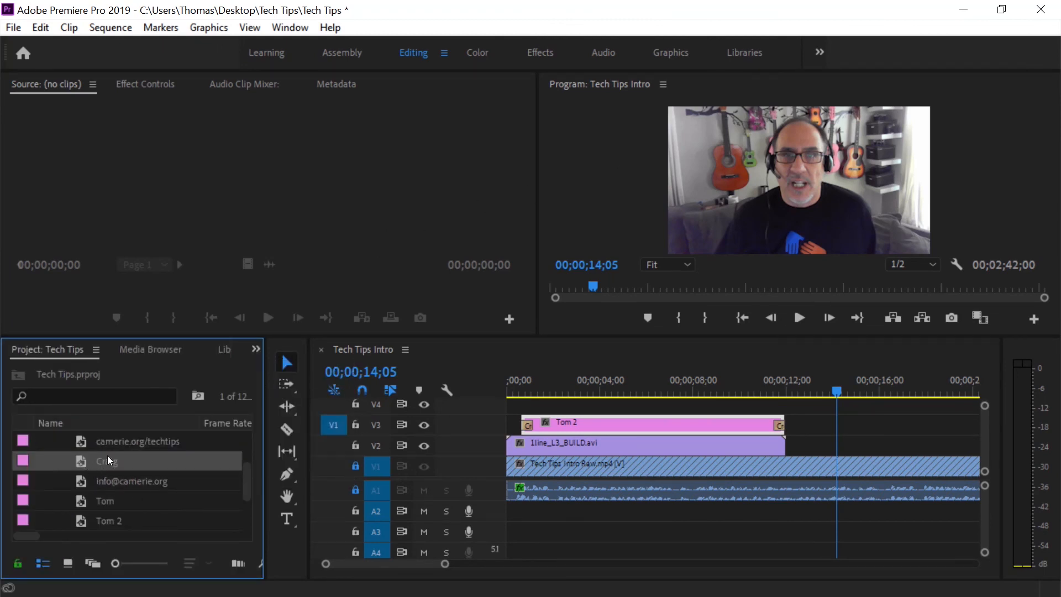
{"action": "left_click_drag", "start_coordinate": [108, 456], "coordinate": [898, 423]}
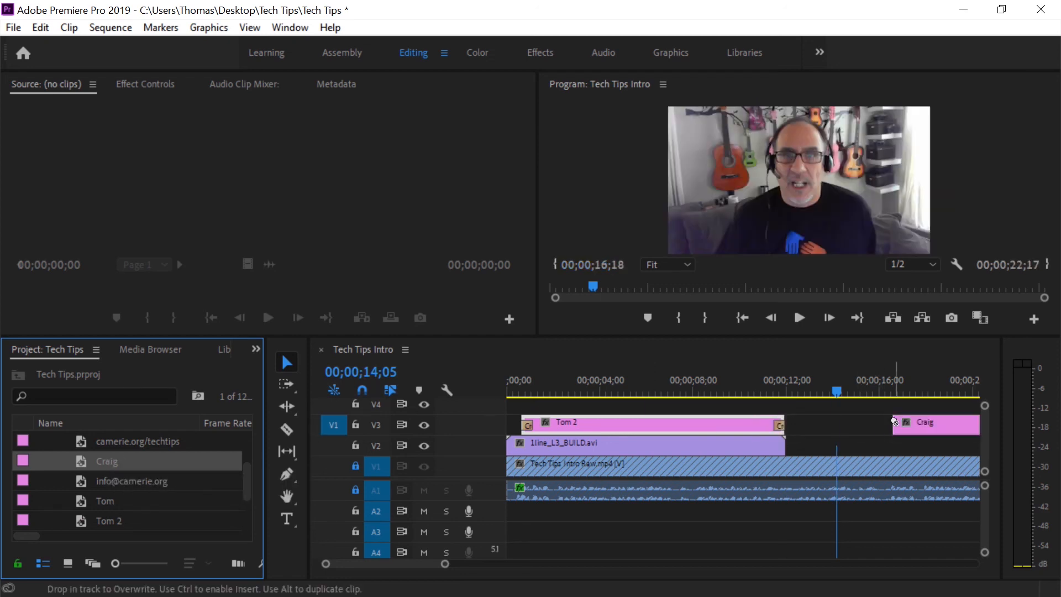
{"action": "left_click", "coordinate": [930, 390]}
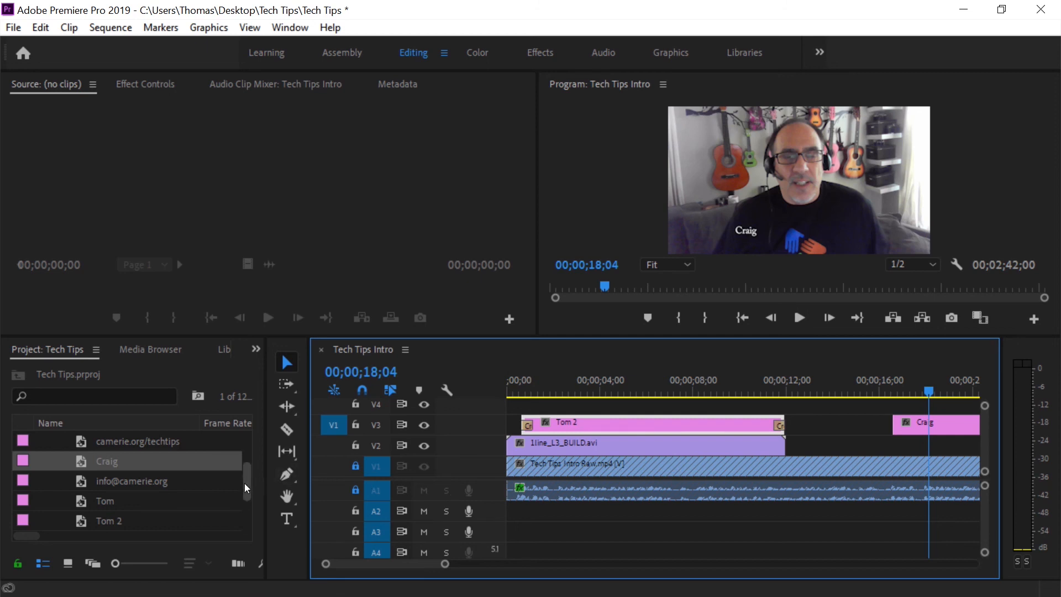
Place another 1line_L3_BUILD.avi on V2 beneath the new name title, starting slightly before it, and preview the overlay at 00;00;18;08.
{"action": "left_click_drag", "start_coordinate": [244, 483], "coordinate": [250, 506]}
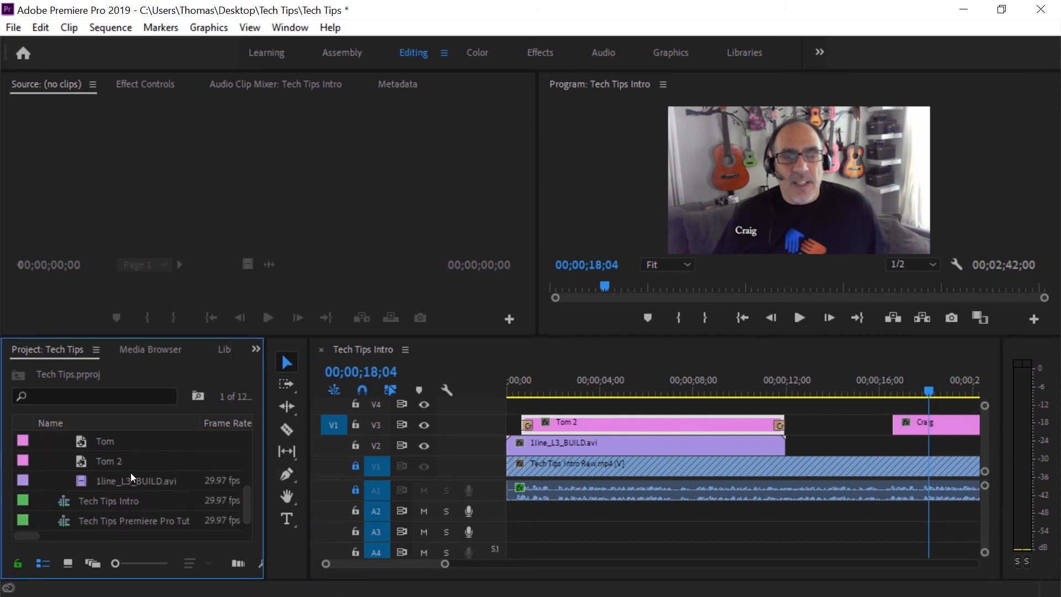
{"action": "left_click_drag", "start_coordinate": [113, 478], "coordinate": [874, 456]}
{"action": "left_click_drag", "start_coordinate": [890, 380], "coordinate": [934, 390]}
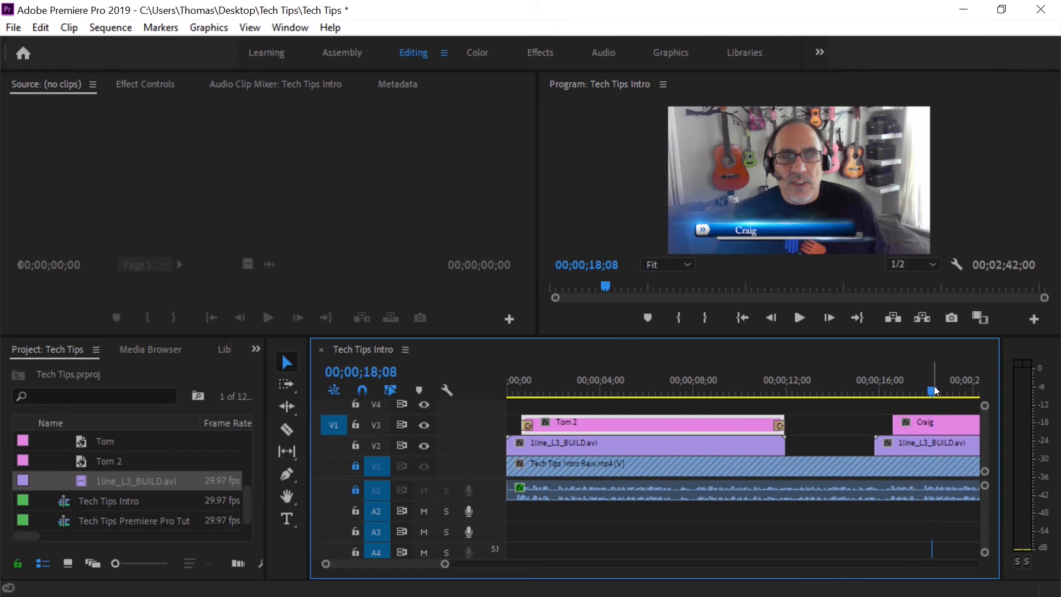